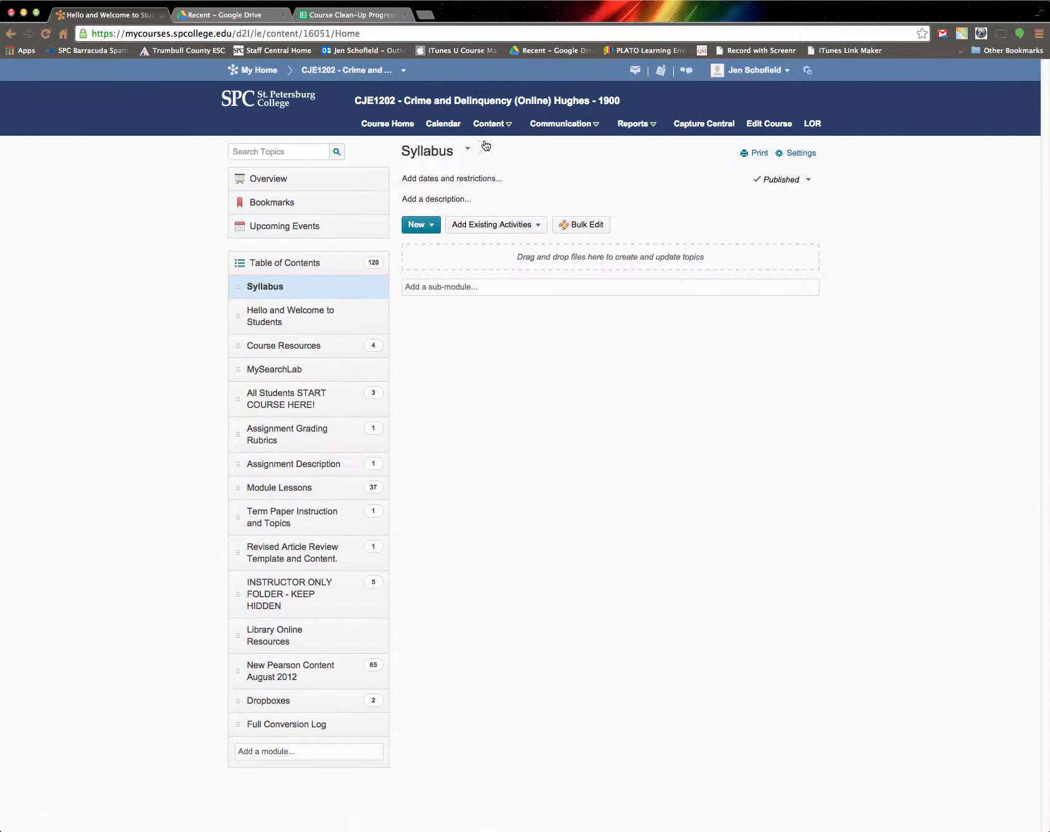
# Step: Permanently delete the Syllabus module from the course along with all its nested topics and associated files
pyautogui.click(468, 150)
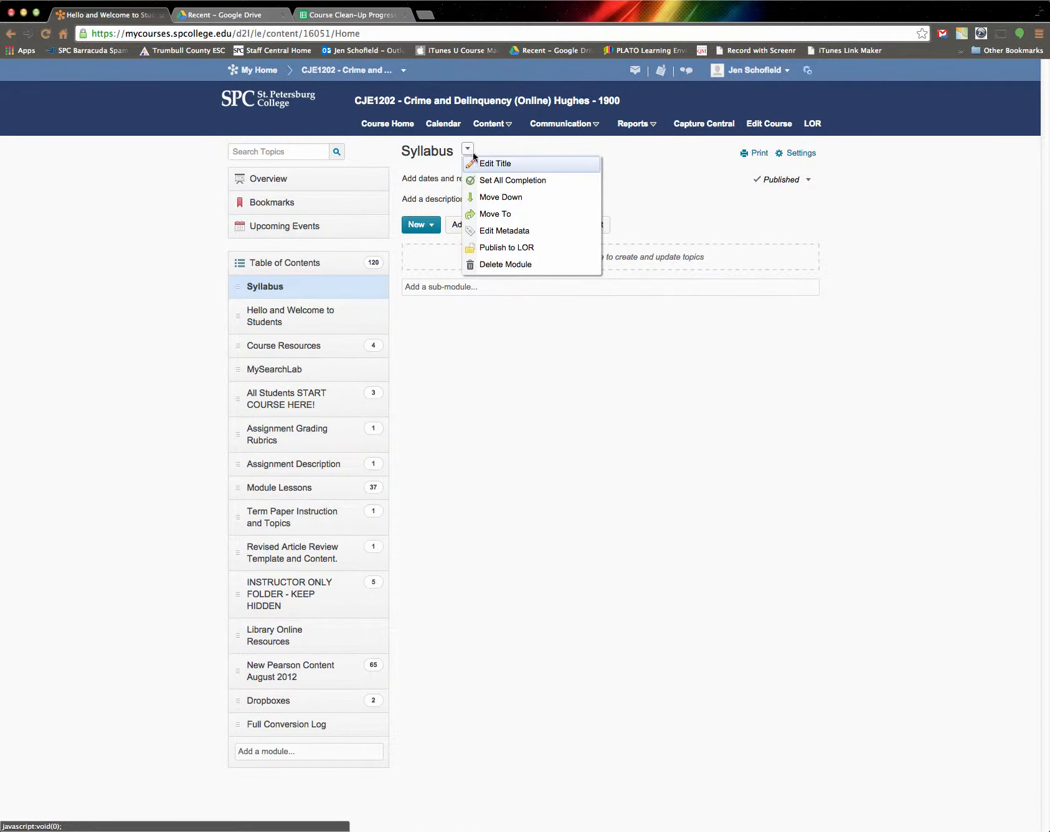
pyautogui.click(507, 266)
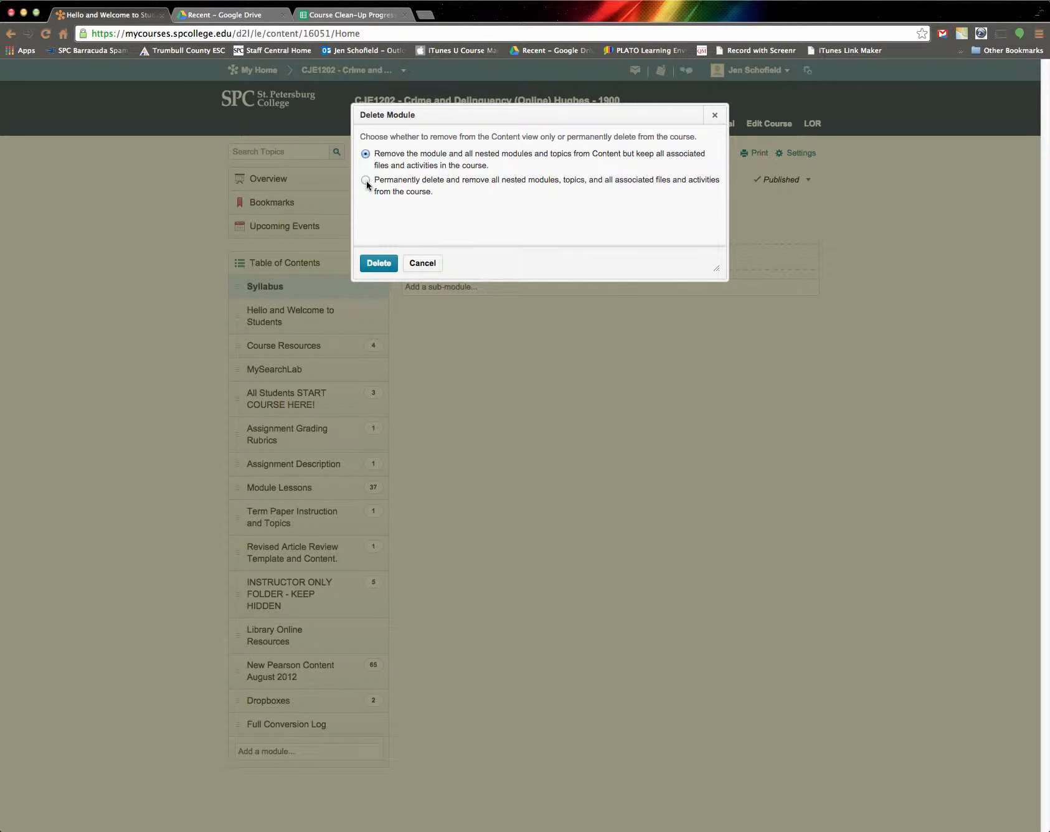
pyautogui.click(365, 181)
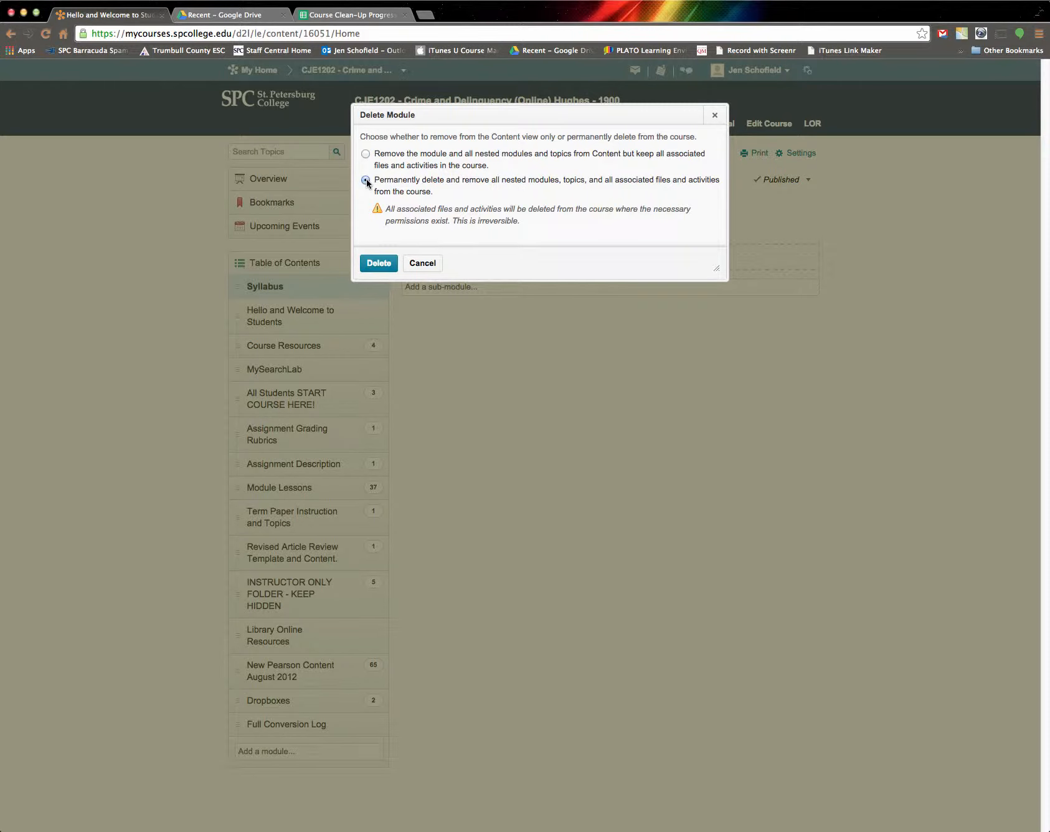
pyautogui.click(380, 264)
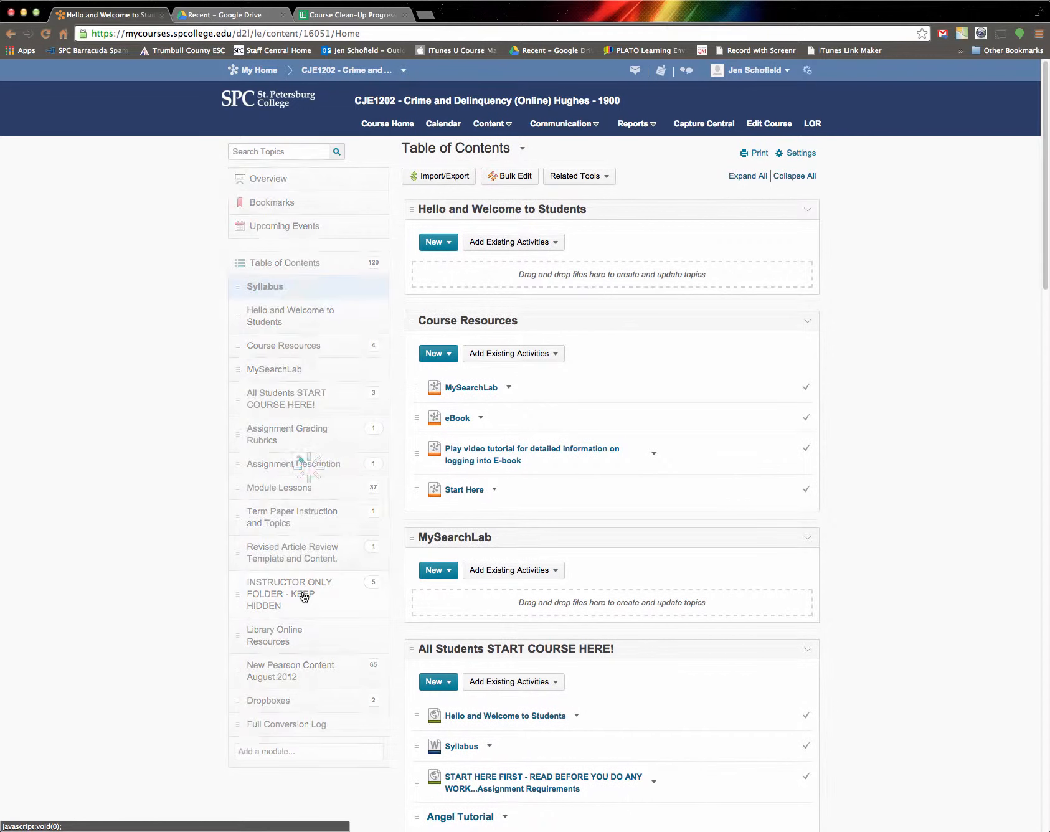
# Step: Set the "INSTRUCTOR ONLY FOLDER - KEEP HIDDEN" module to Draft status
pyautogui.click(315, 574)
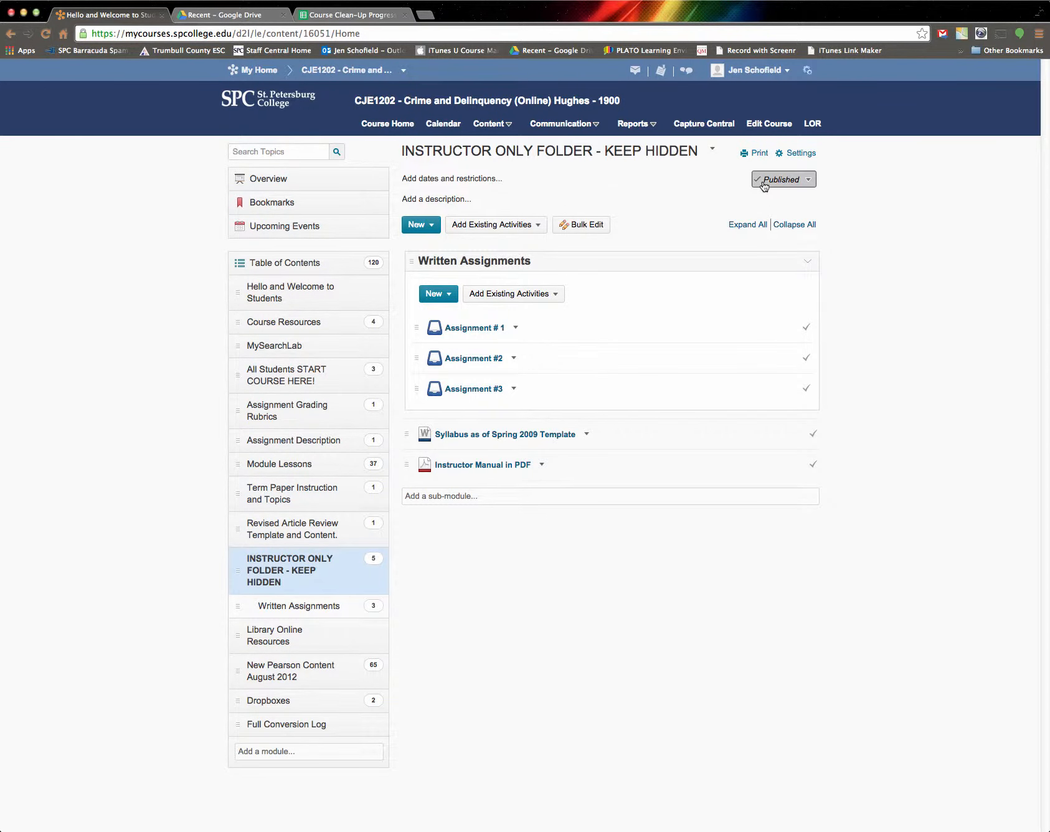
pyautogui.click(809, 180)
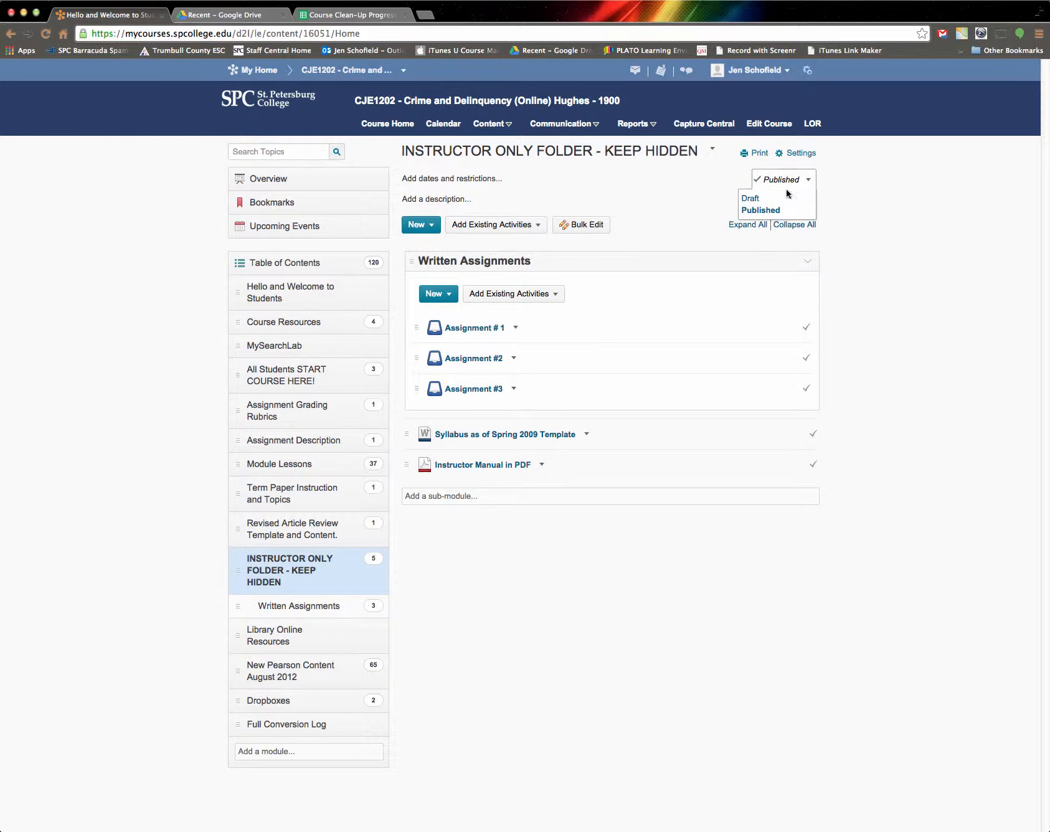
pyautogui.click(751, 199)
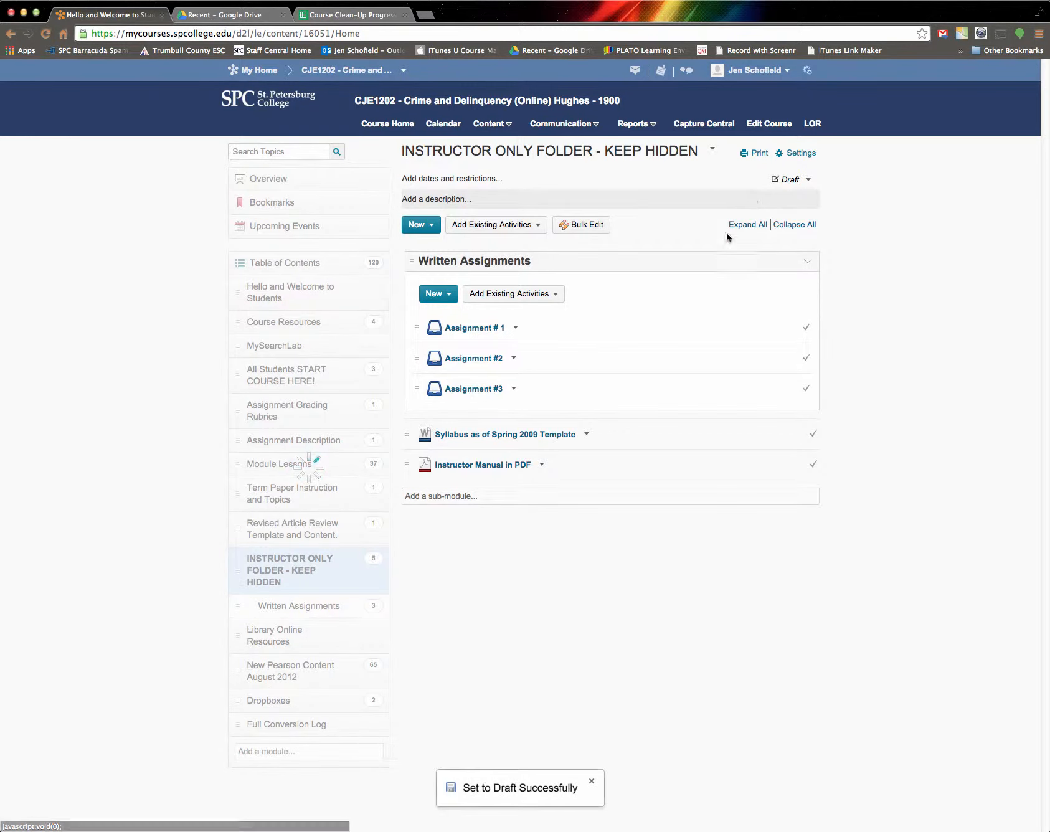
# Step: Edit the properties of Assignment # 1 under Written Assignments in place and set its status to Draft
pyautogui.click(515, 328)
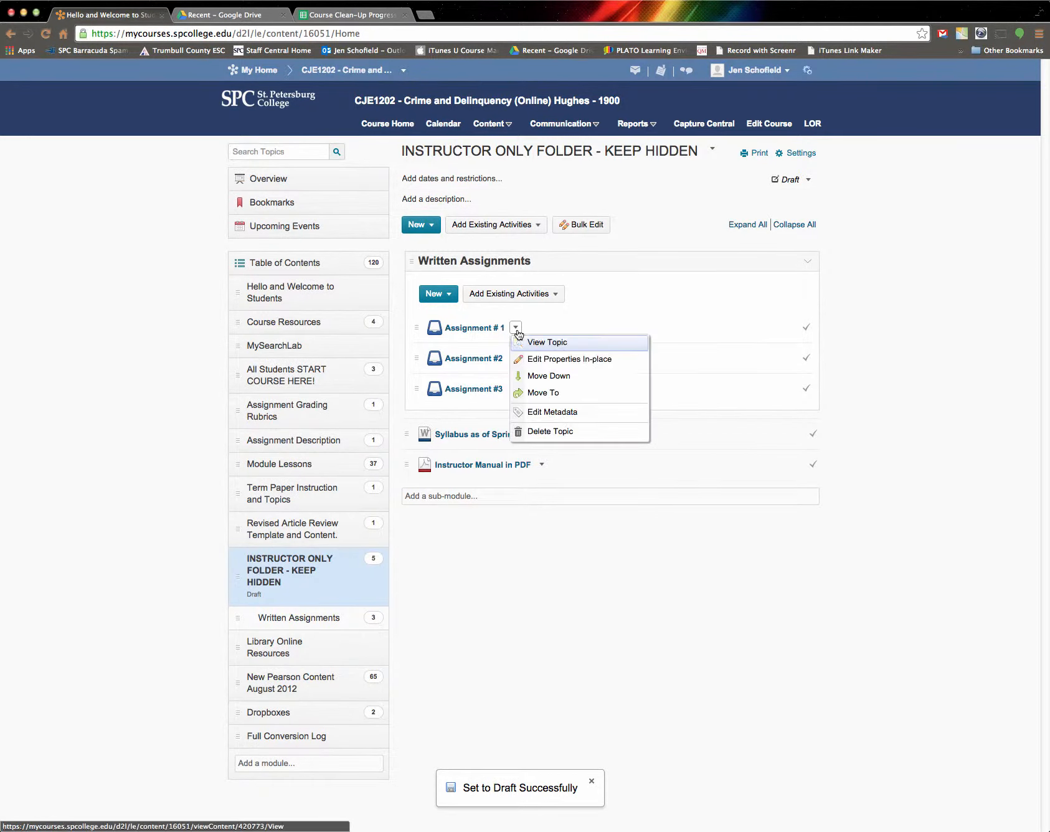
pyautogui.click(548, 361)
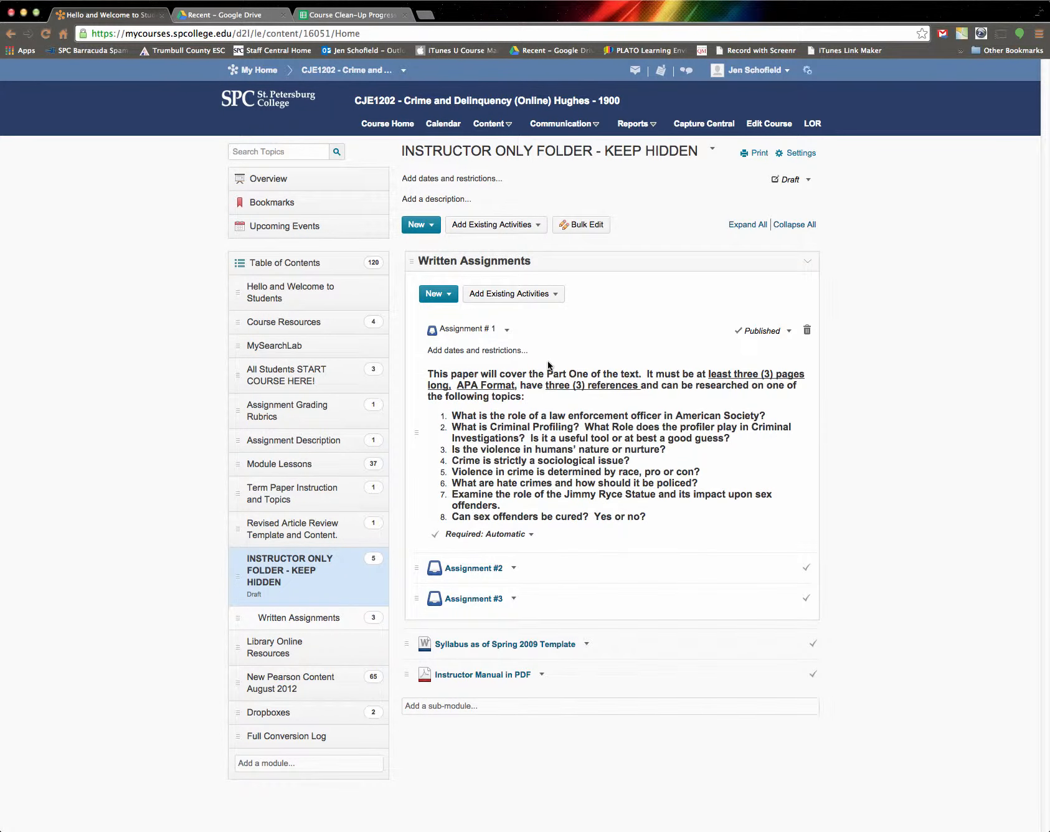
pyautogui.click(788, 330)
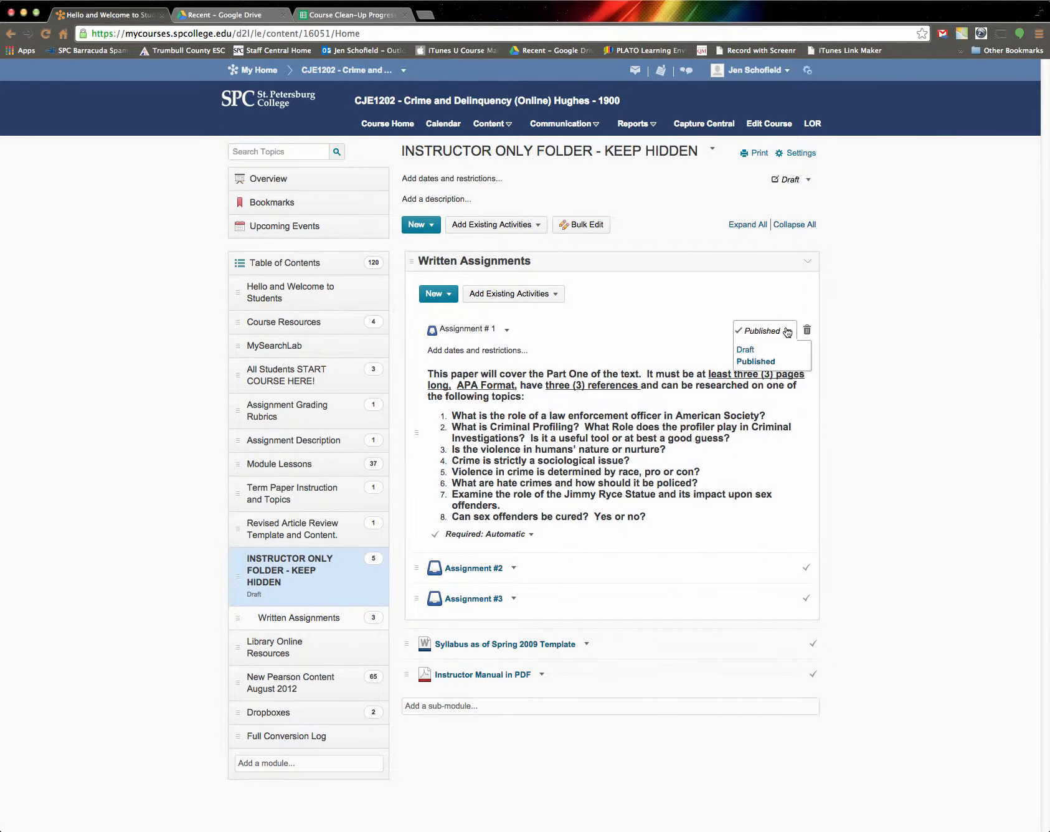
pyautogui.click(749, 349)
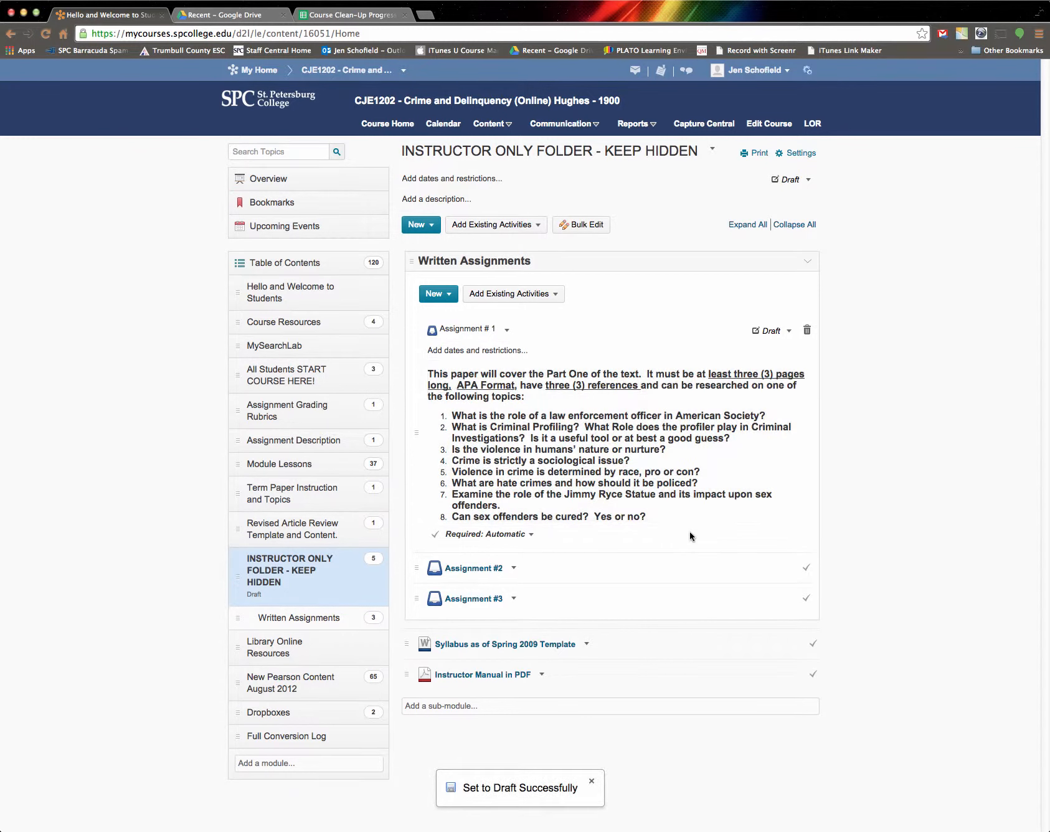
# Step: Edit the properties of Assignment #2 under Written Assignments in place and set its status to Draft
pyautogui.click(513, 568)
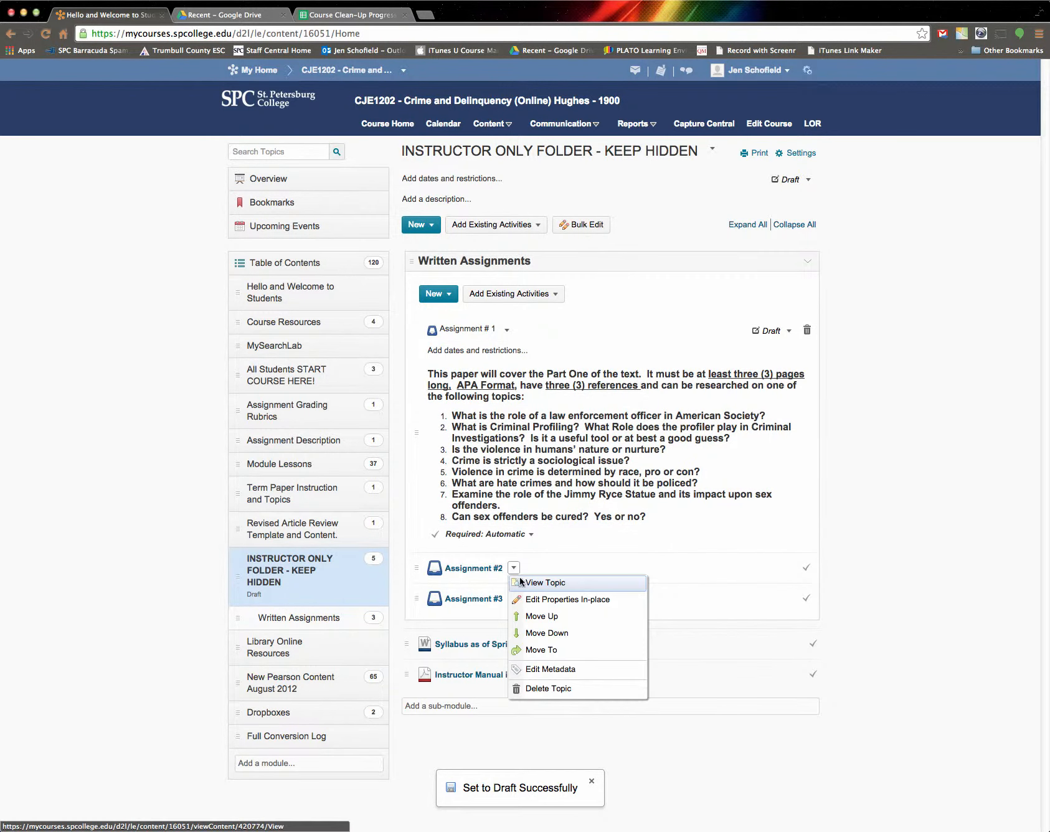
pyautogui.click(553, 599)
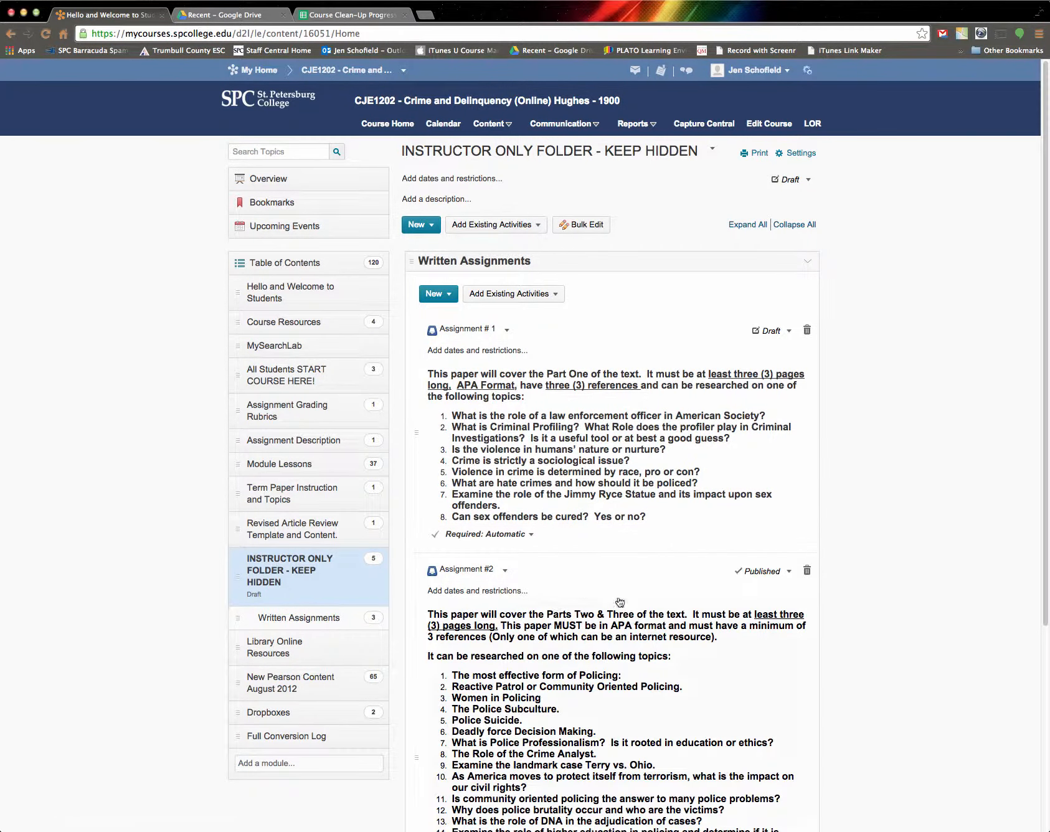
pyautogui.click(786, 571)
pyautogui.click(750, 590)
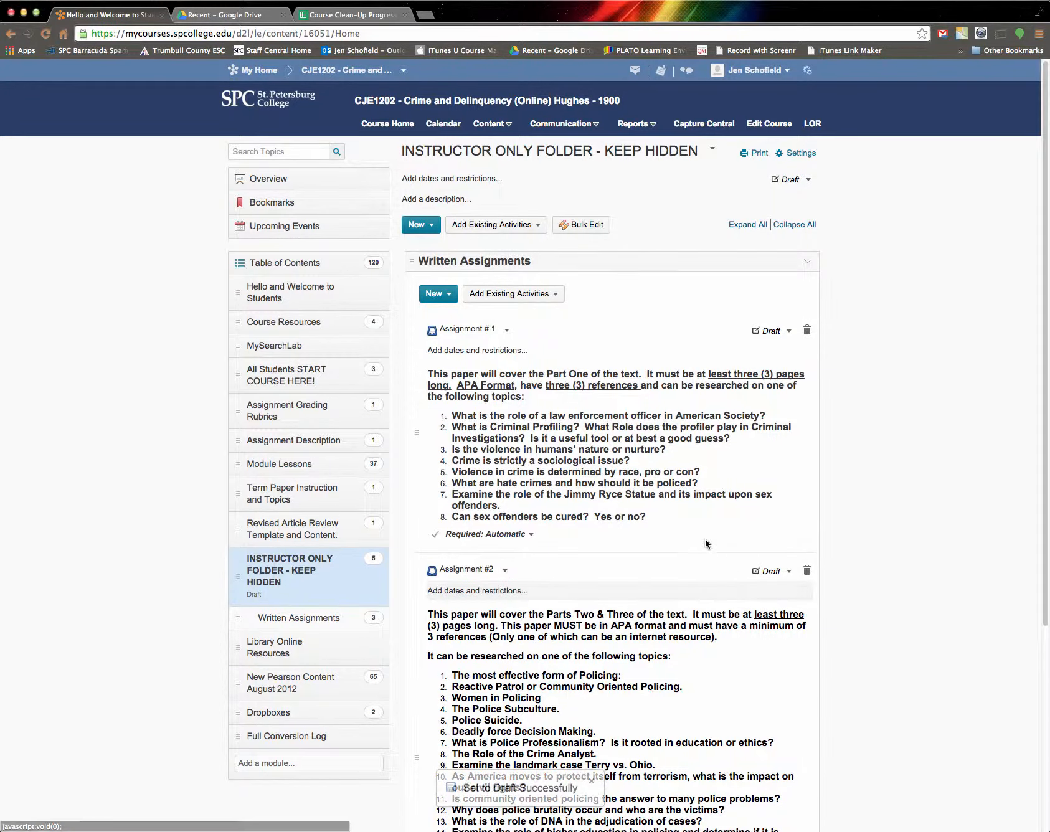
# Step: Edit the properties of Assignment #3 under Written Assignments in place and set its status to Draft
pyautogui.scroll(-5, 704, 539)
pyautogui.click(513, 701)
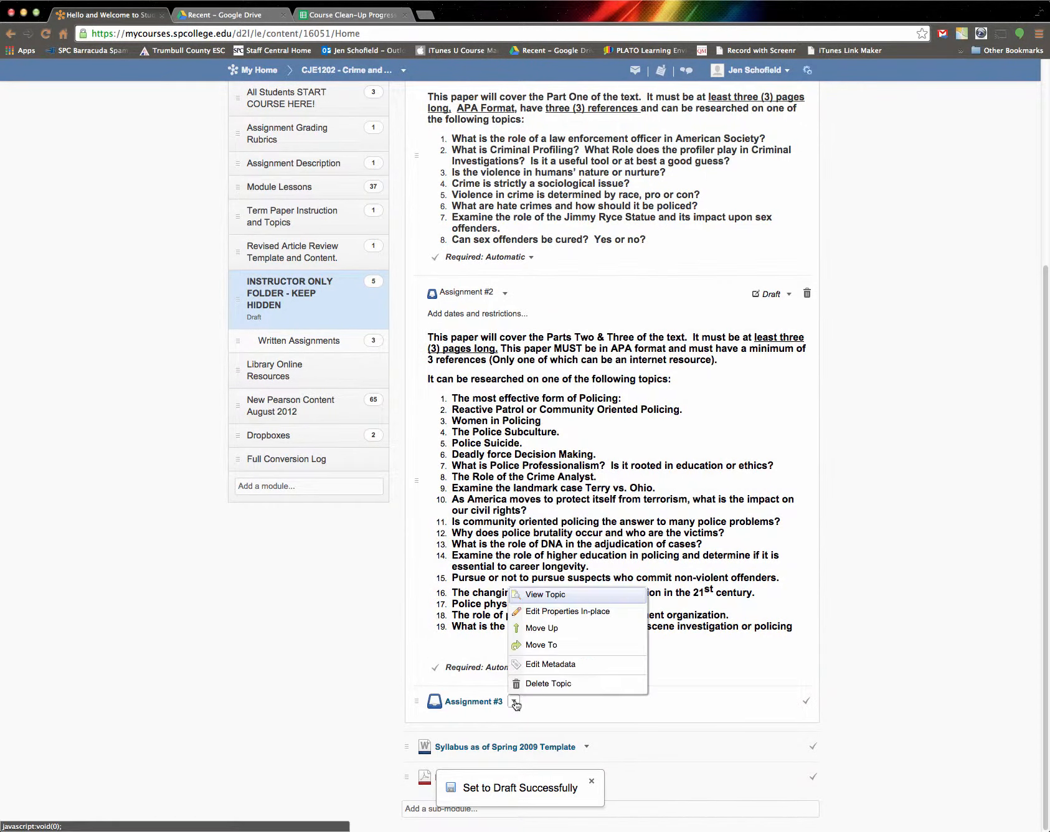
pyautogui.click(541, 611)
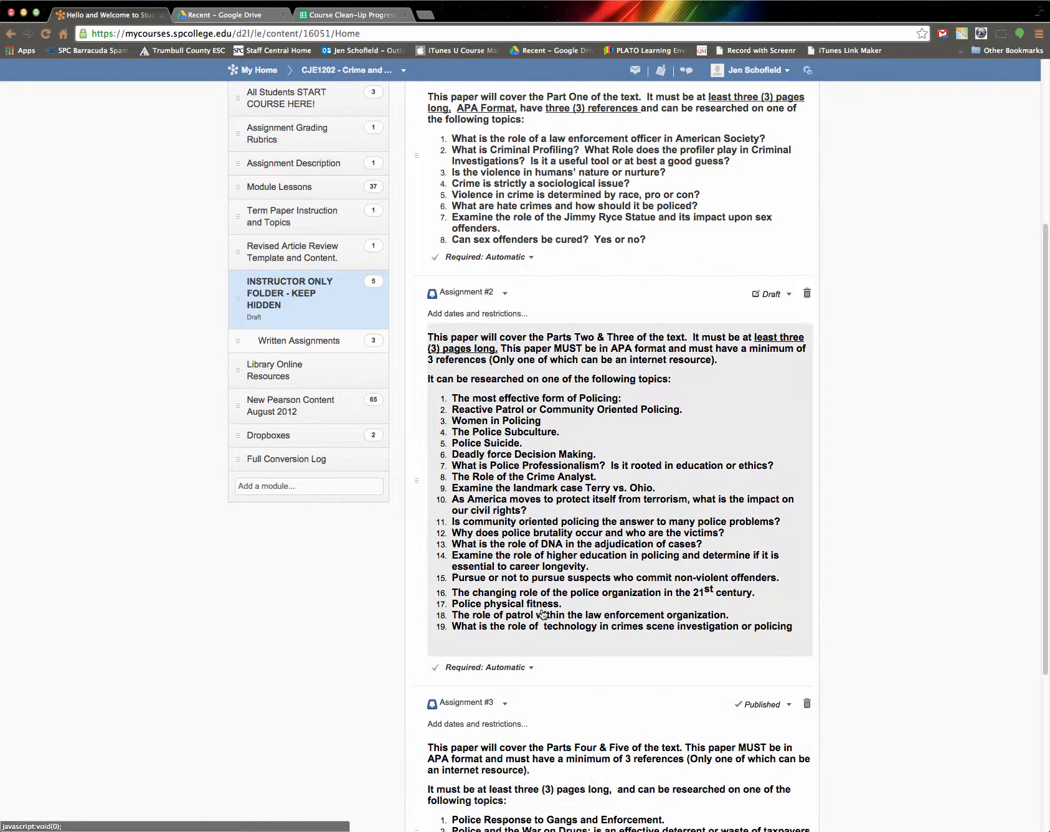
pyautogui.scroll(-2, 656, 740)
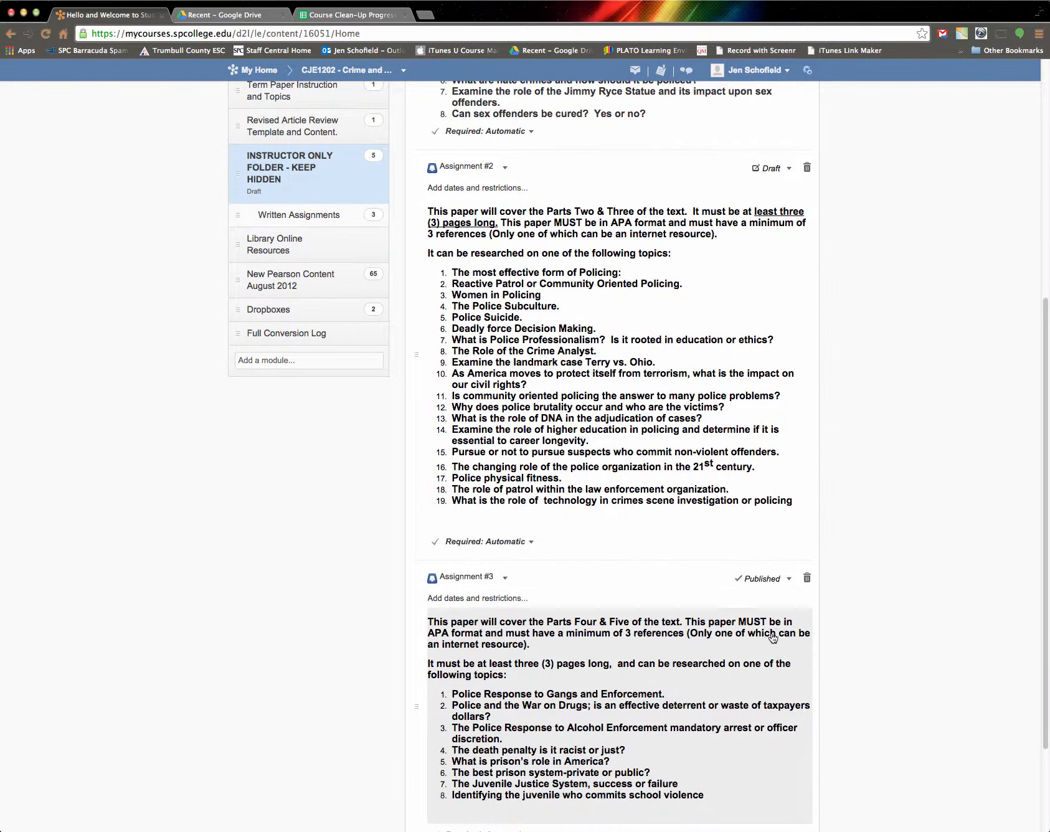
pyautogui.click(789, 580)
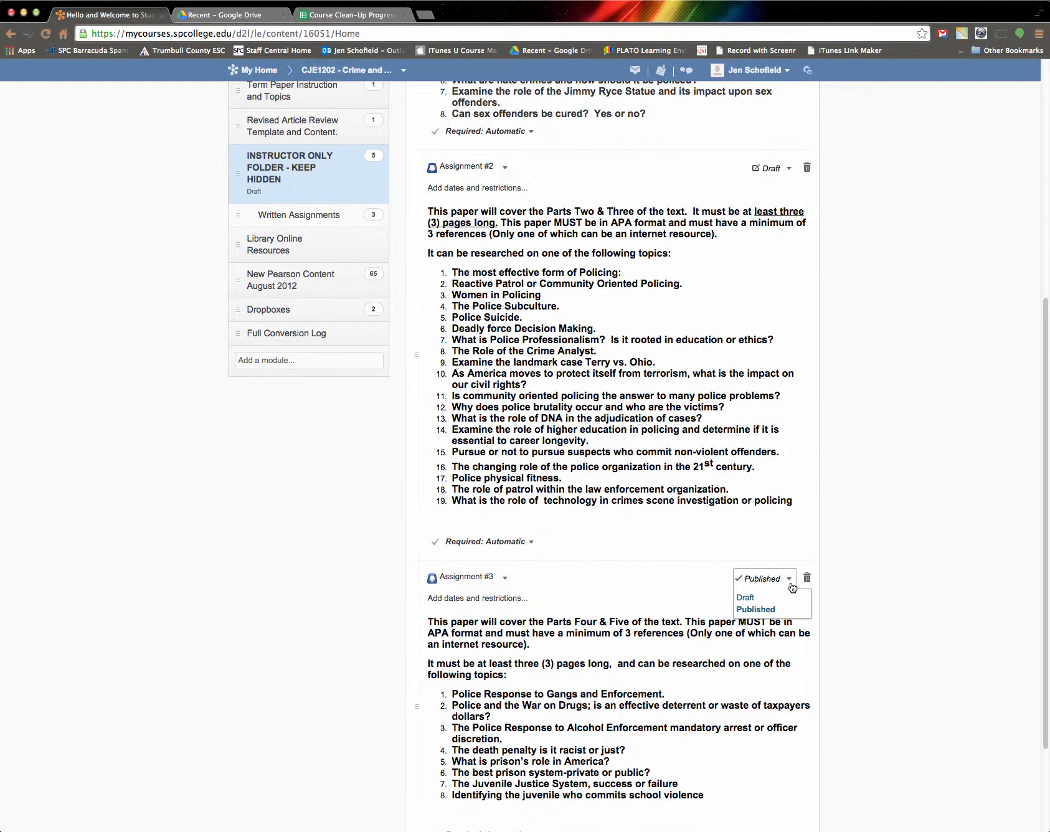
pyautogui.click(745, 597)
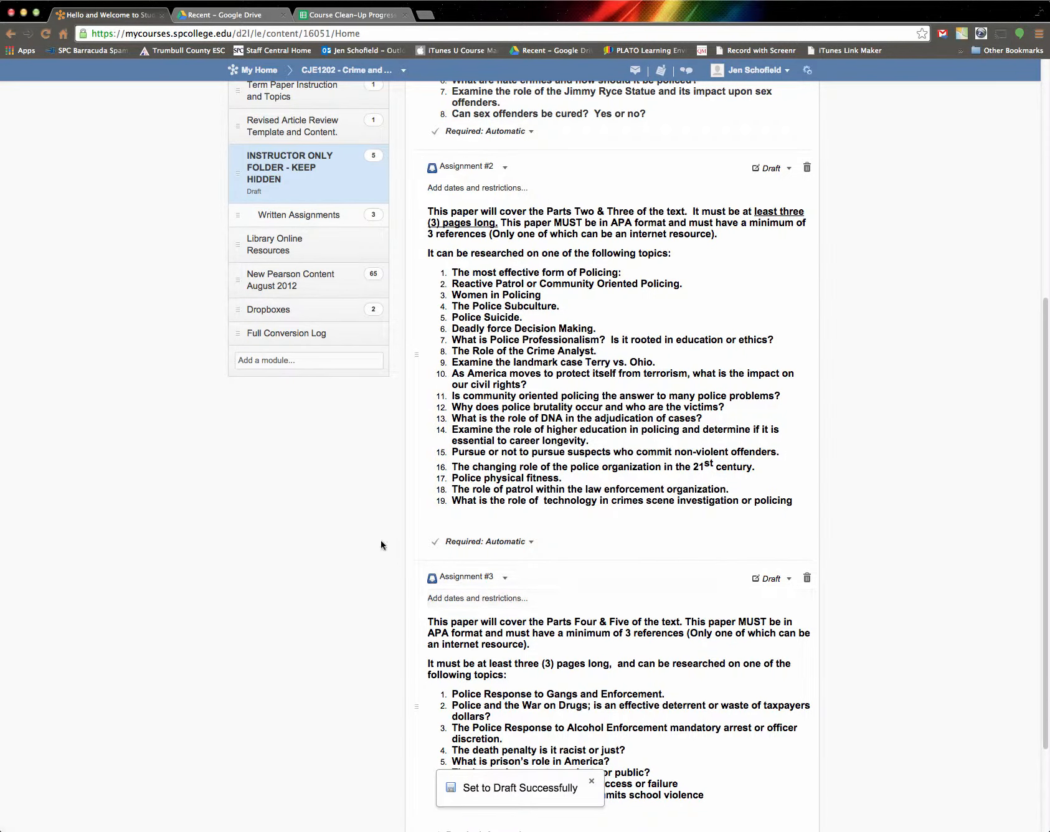
# Step: Remove the Library Online Resources module from Content while keeping its associated files and activities in the course
pyautogui.scroll(6, 374, 534)
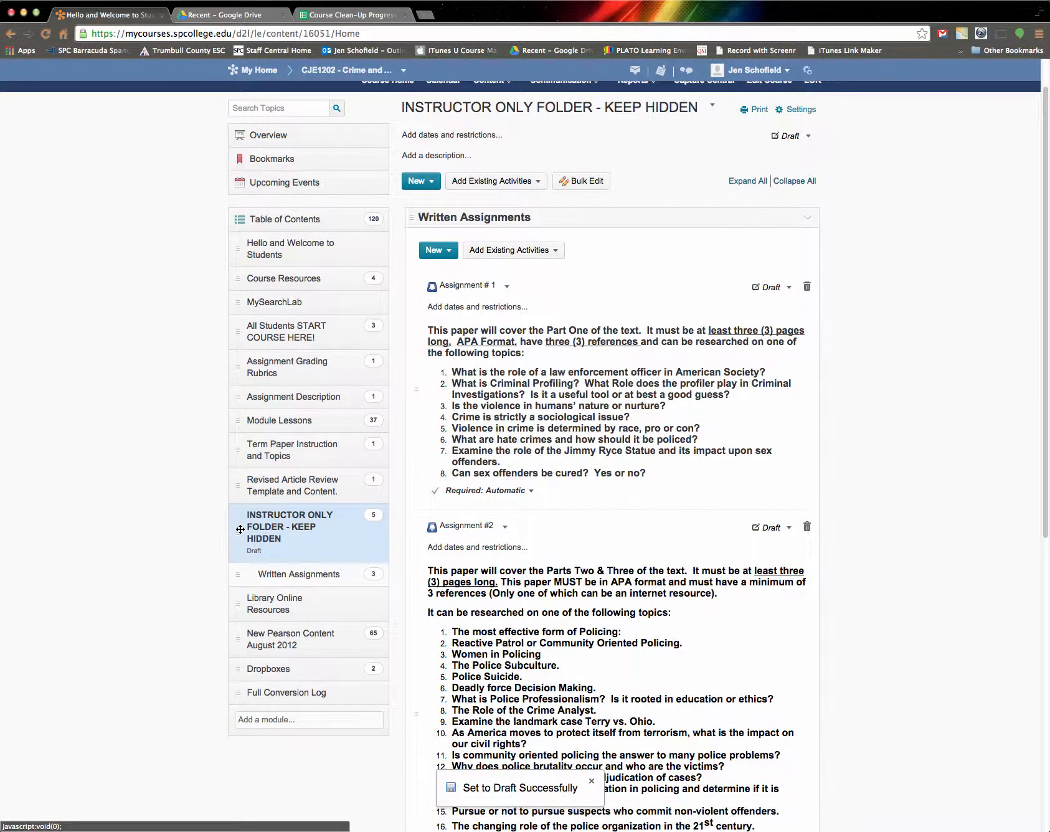
pyautogui.click(311, 609)
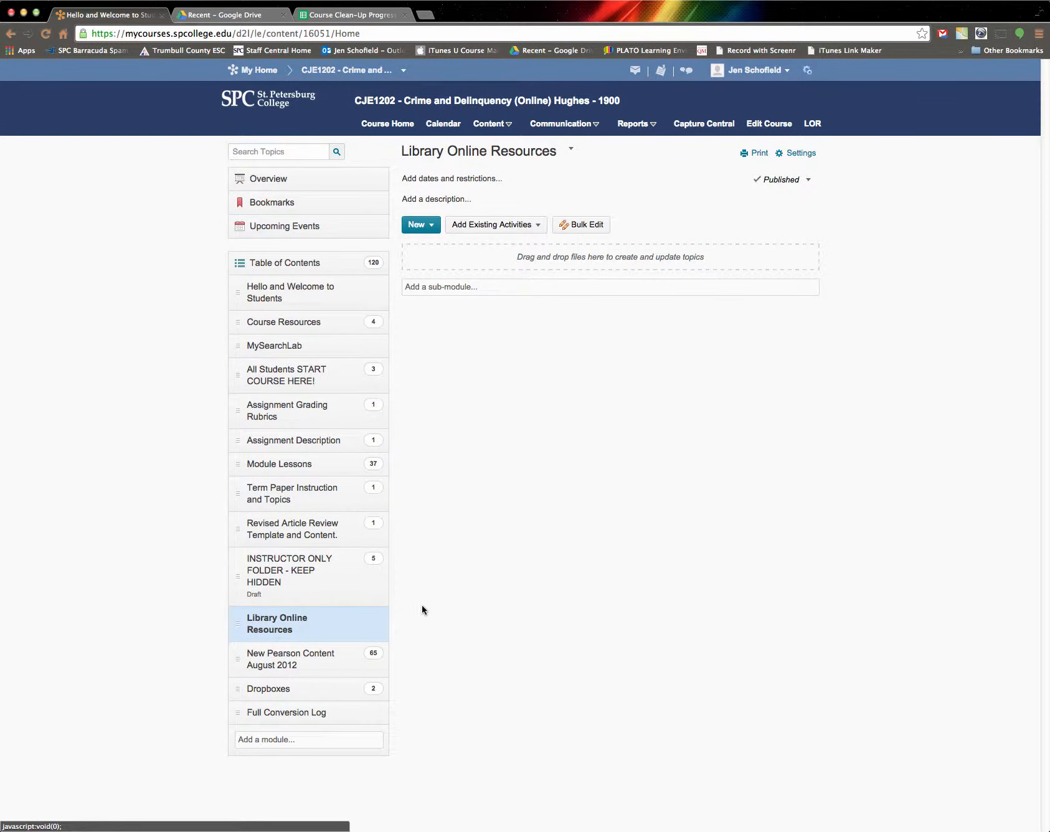
pyautogui.click(571, 149)
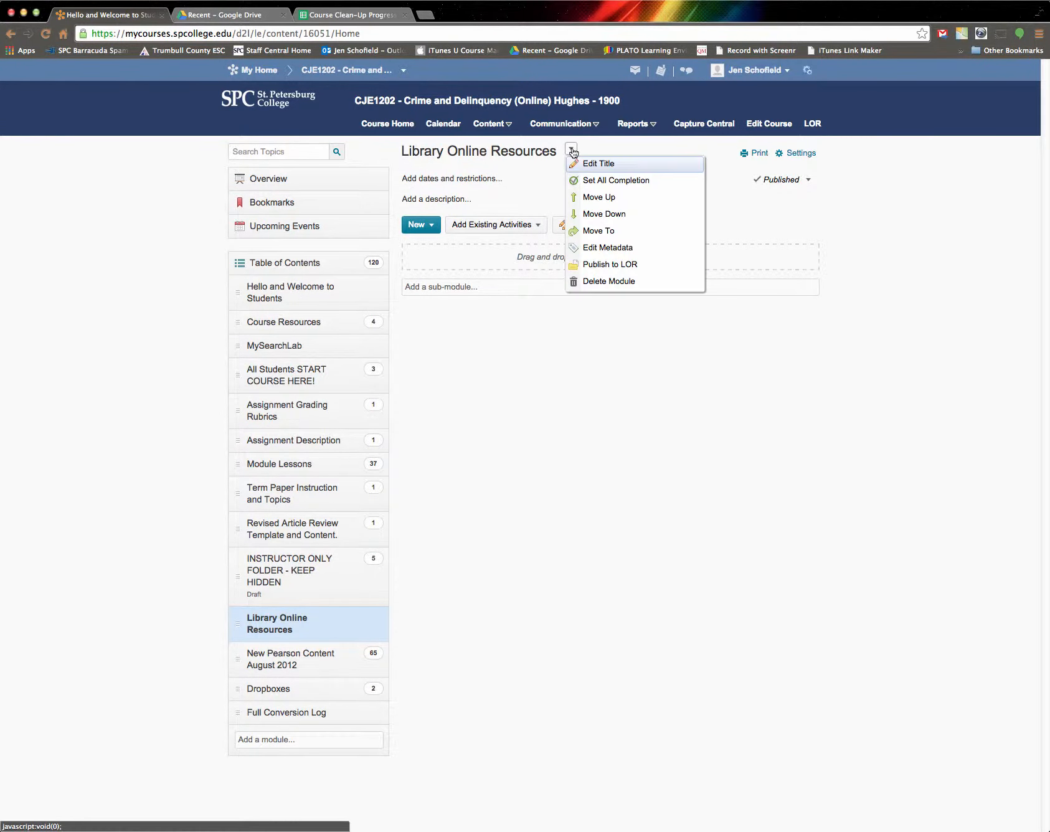
pyautogui.click(610, 281)
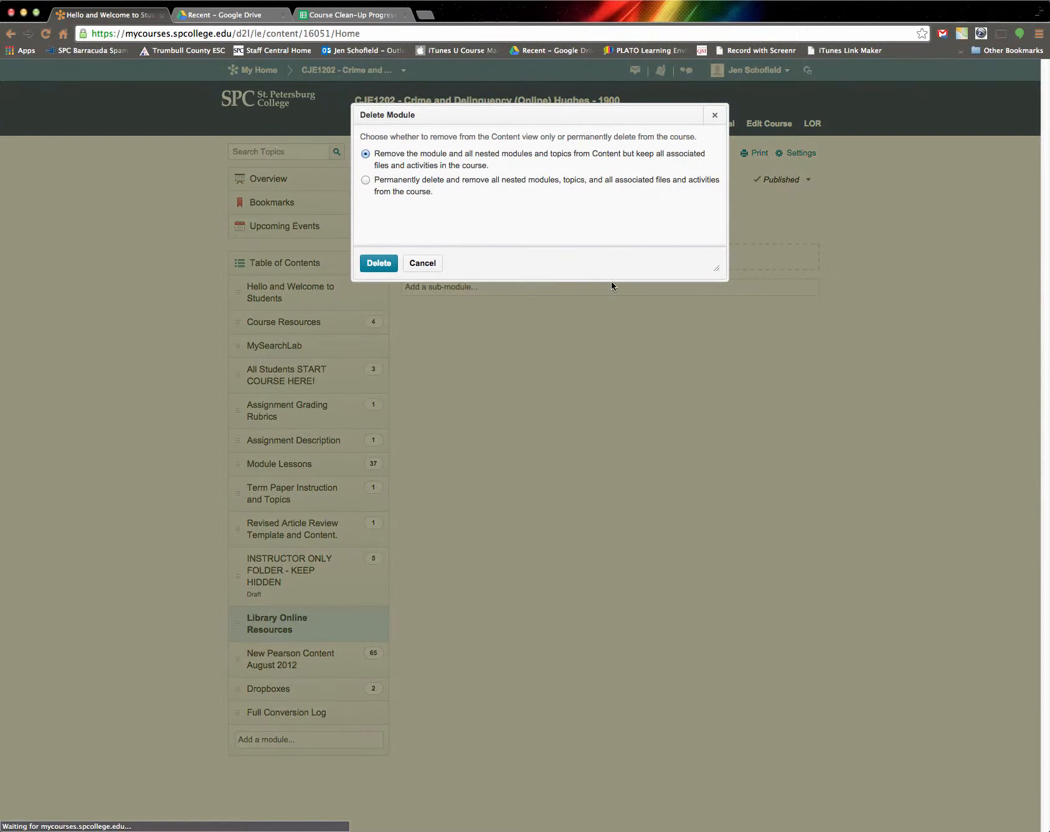
pyautogui.click(380, 263)
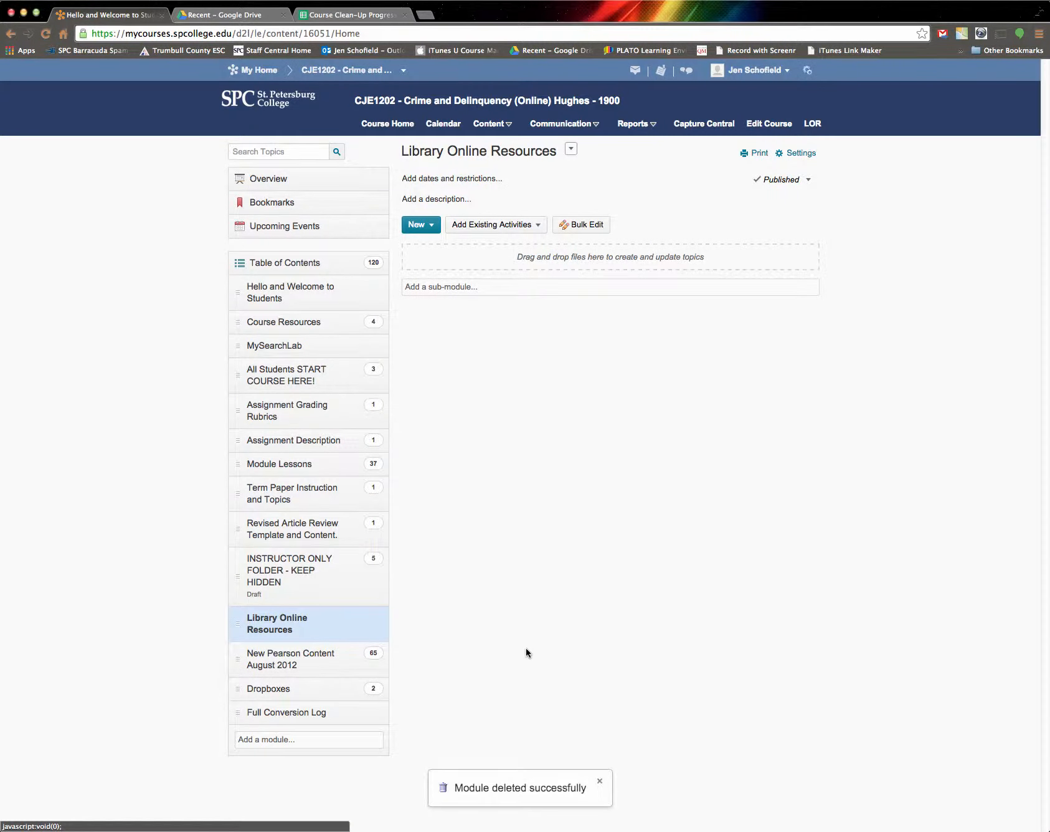
# Step: Set the New Pearson Content August 2012 module to Draft status
pyautogui.click(289, 664)
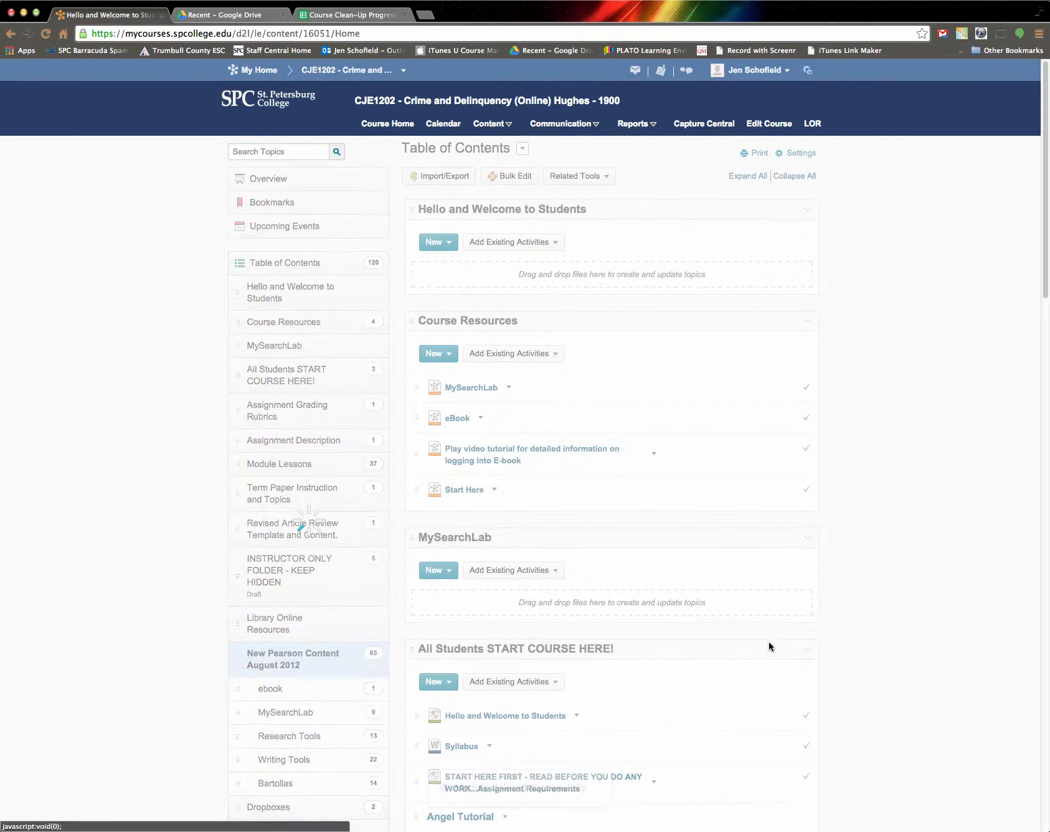
pyautogui.scroll(-3, 920, 555)
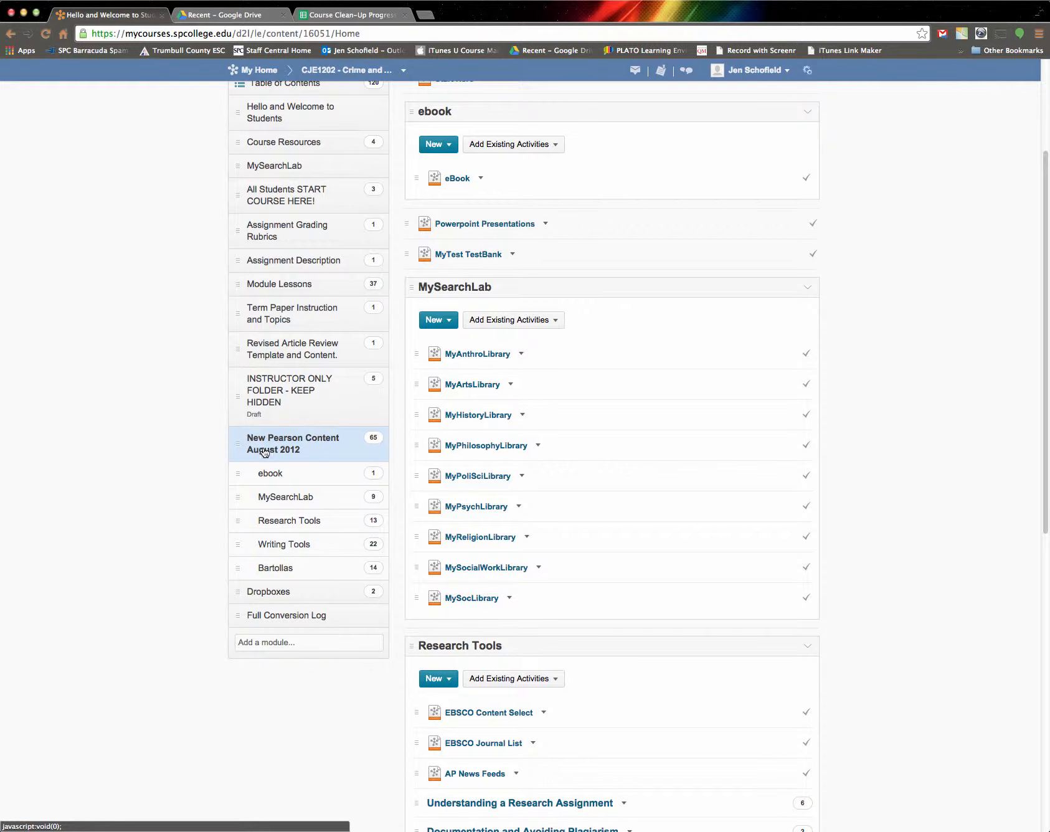
pyautogui.click(293, 449)
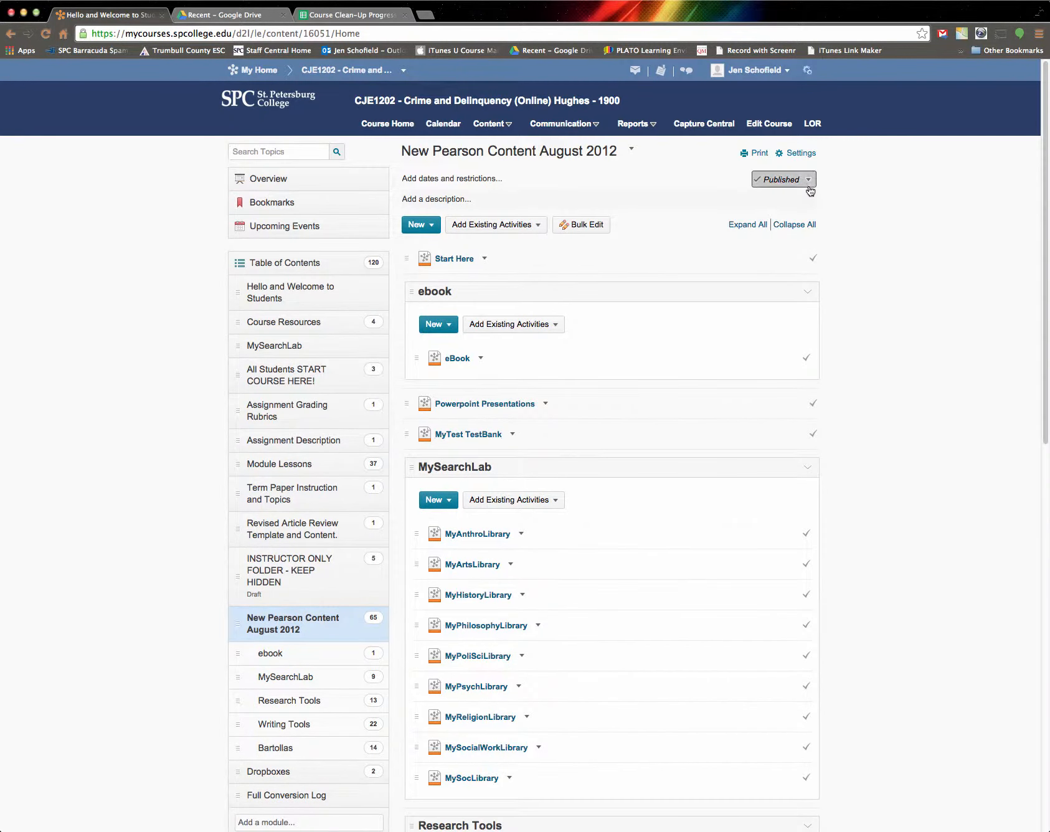
pyautogui.click(808, 180)
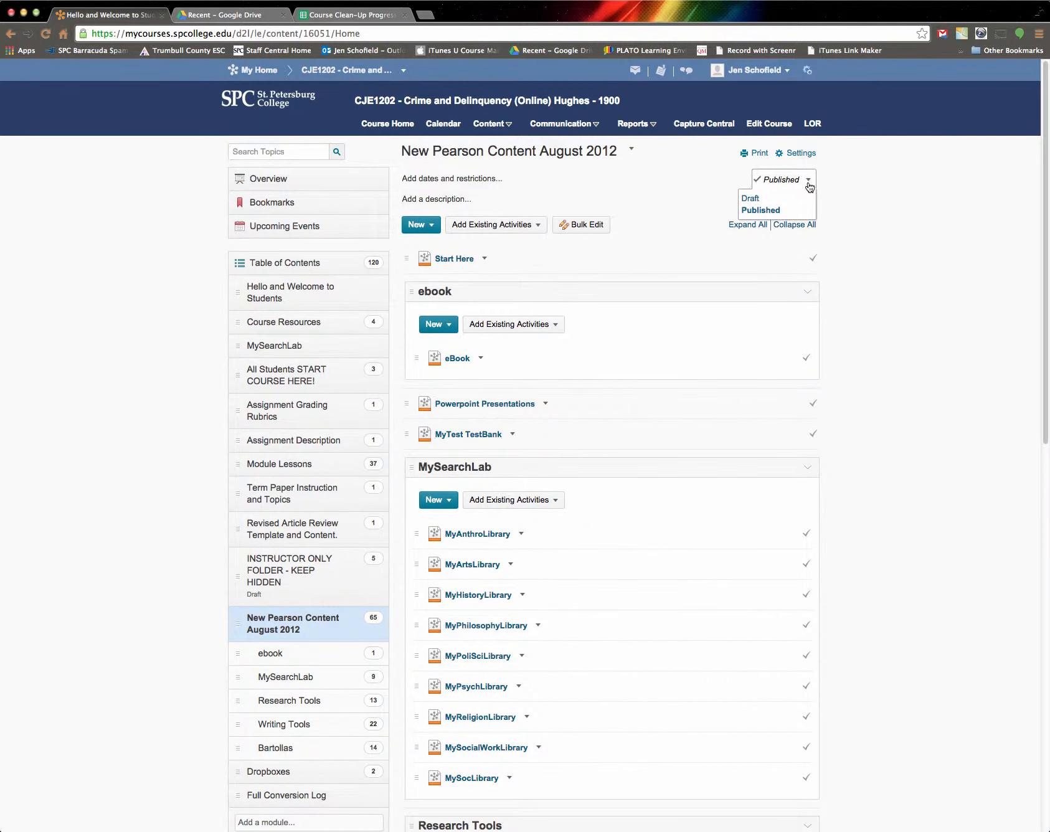
pyautogui.click(750, 199)
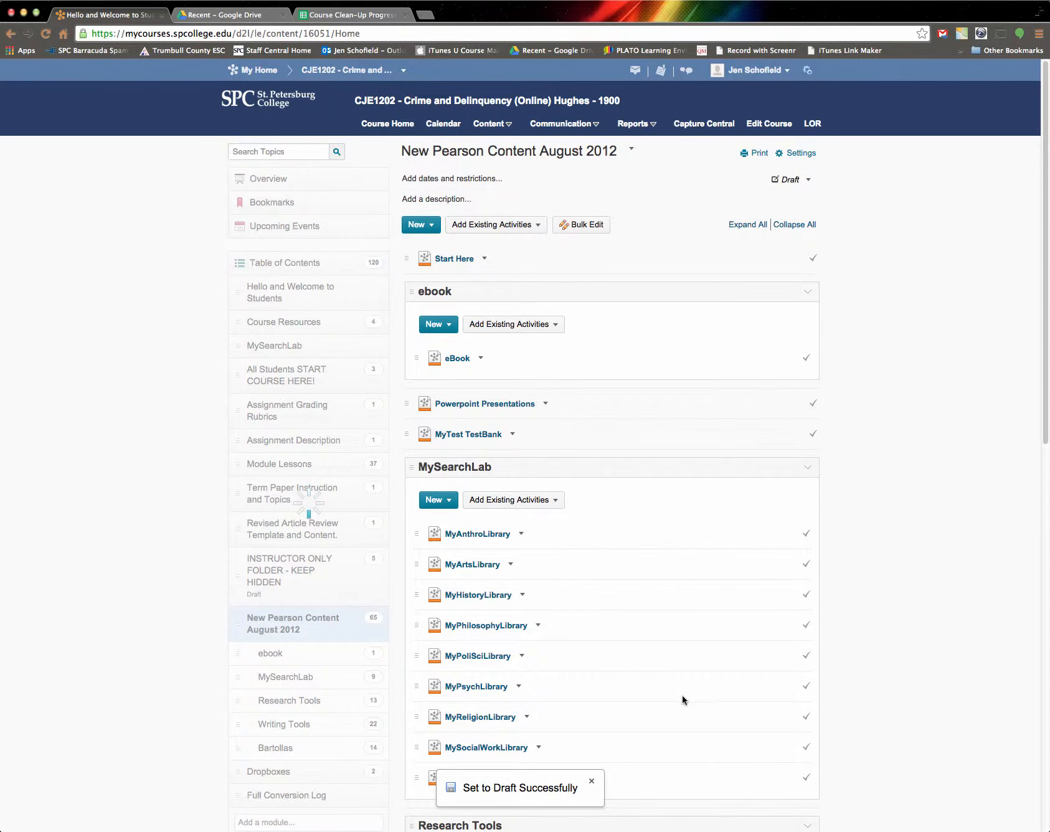
# Step: Permanently delete the ANGEL Instructions topic and its associated file from the New Pearson Content August 2012 module
pyautogui.scroll(-10, 685, 691)
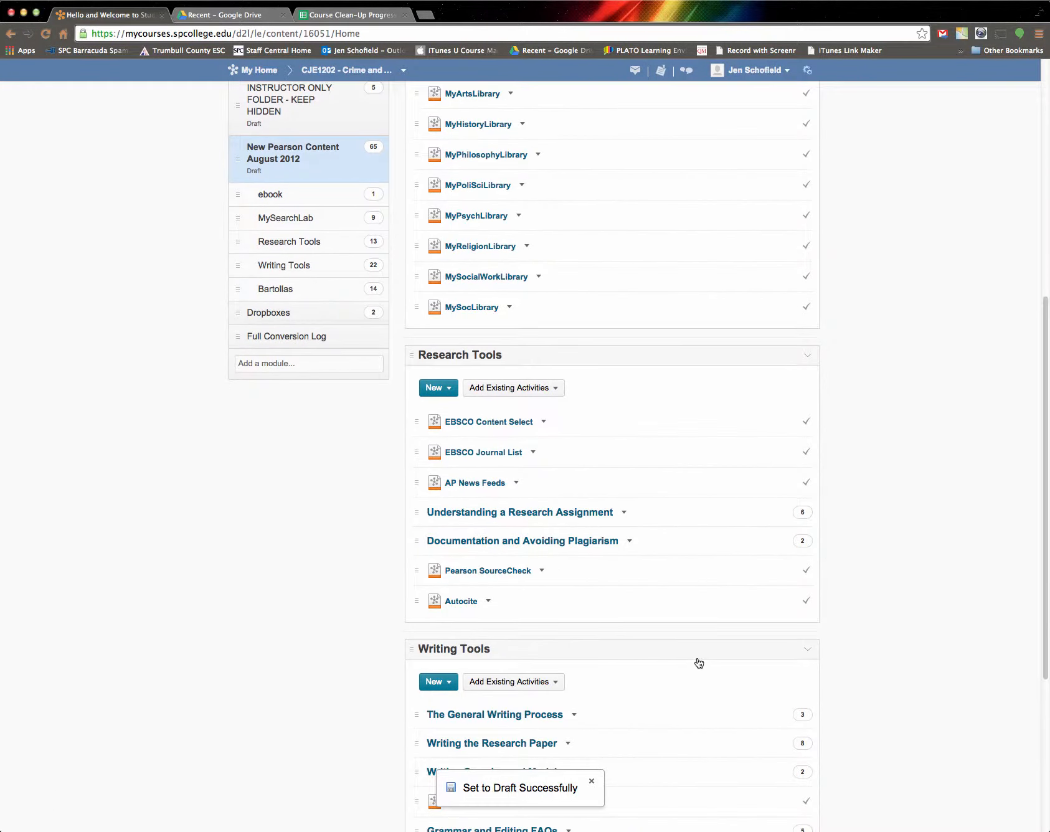
pyautogui.scroll(-6, 716, 633)
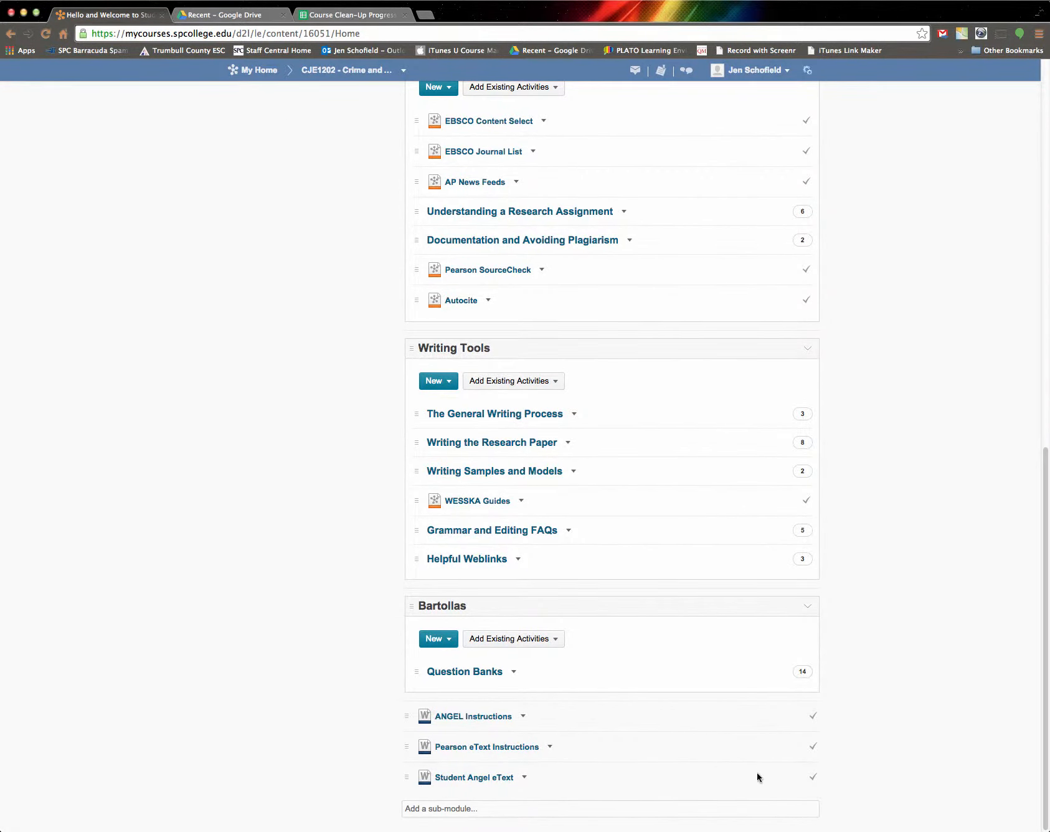
pyautogui.click(523, 716)
pyautogui.click(539, 701)
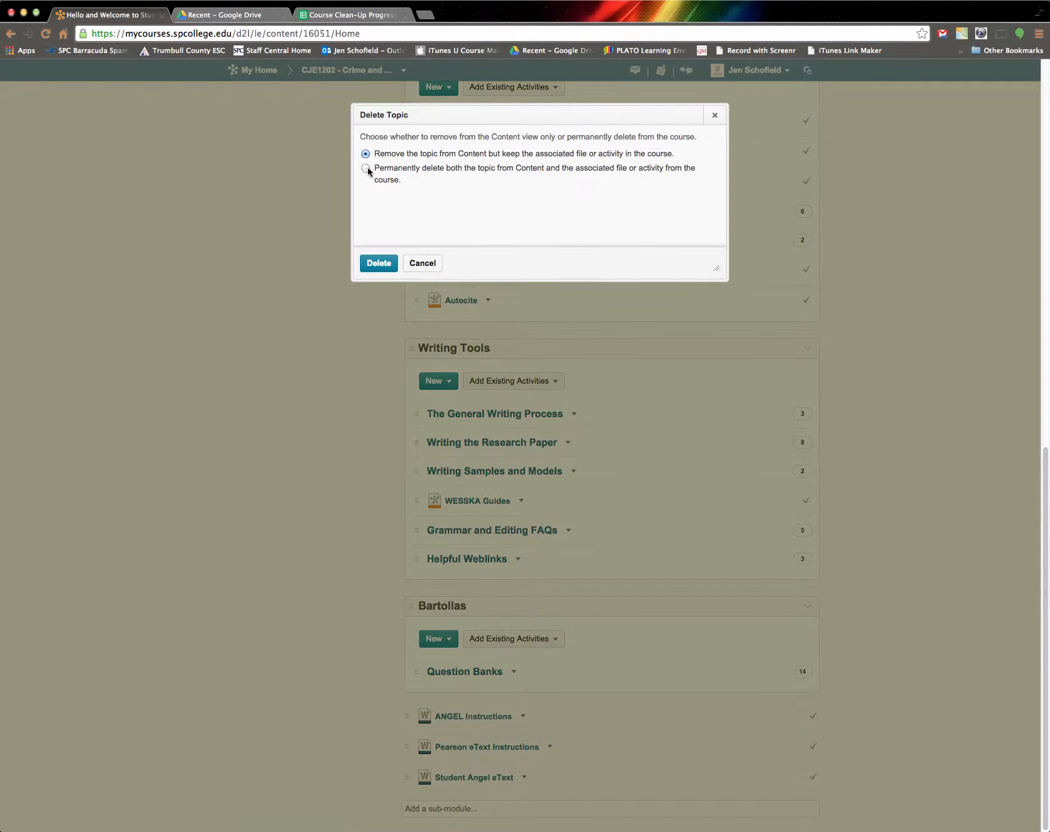
pyautogui.click(365, 168)
pyautogui.click(377, 268)
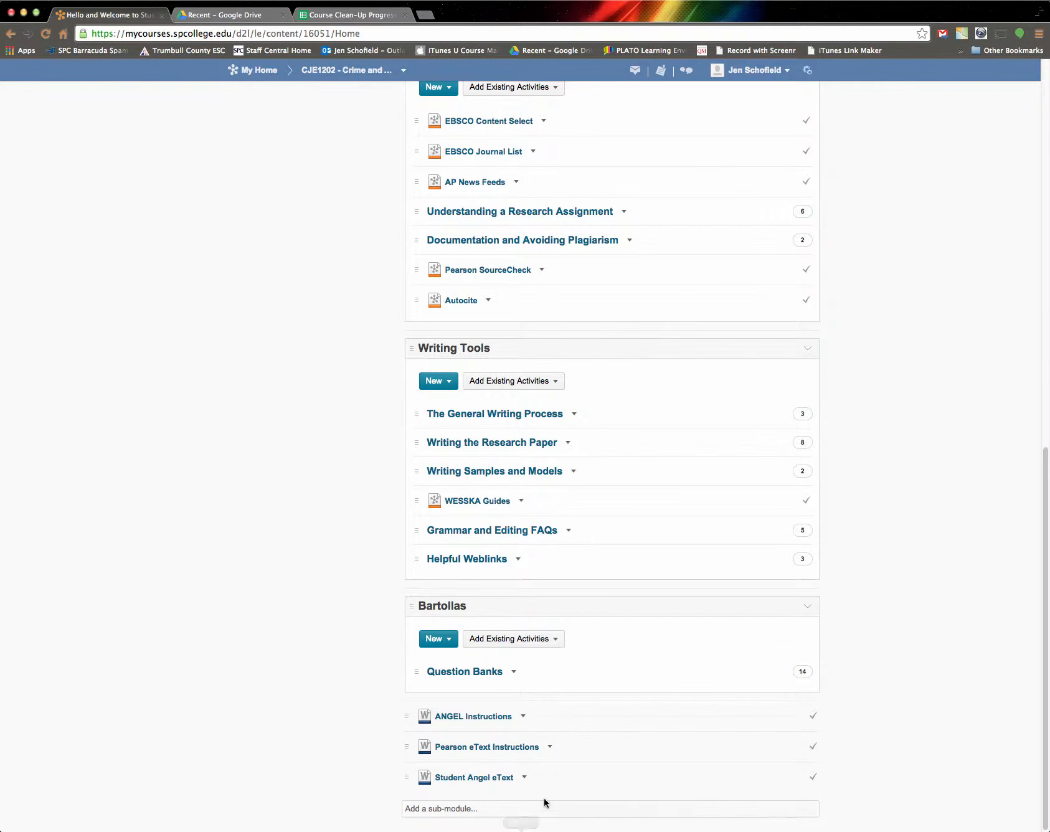
# Step: Permanently delete the Student Angel eText topic and its associated file from the New Pearson Content August 2012 module
pyautogui.click(548, 752)
pyautogui.click(696, 766)
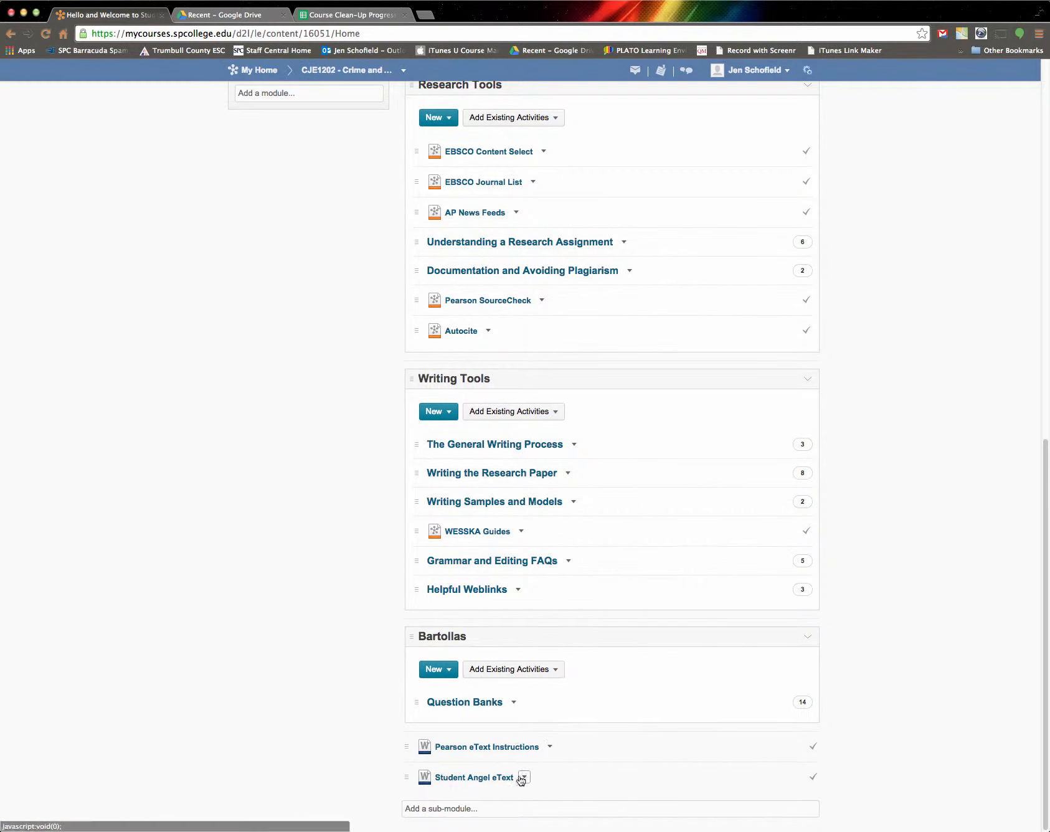
pyautogui.click(522, 778)
pyautogui.click(535, 761)
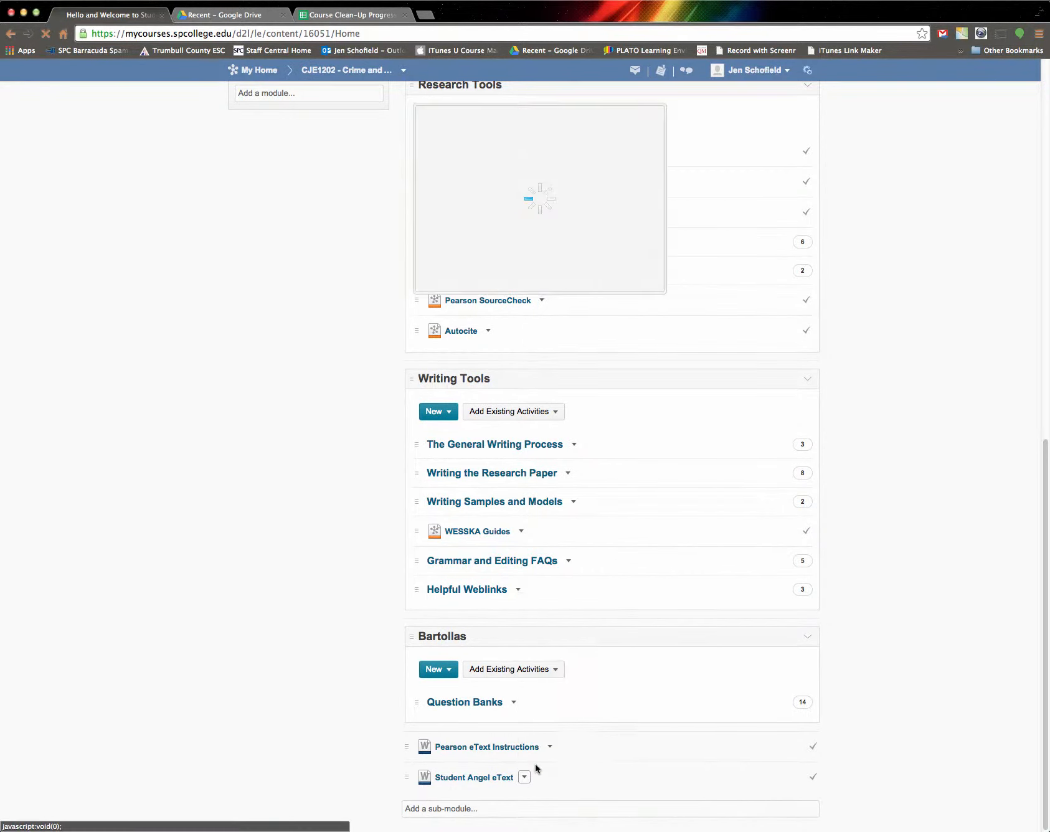
pyautogui.click(365, 168)
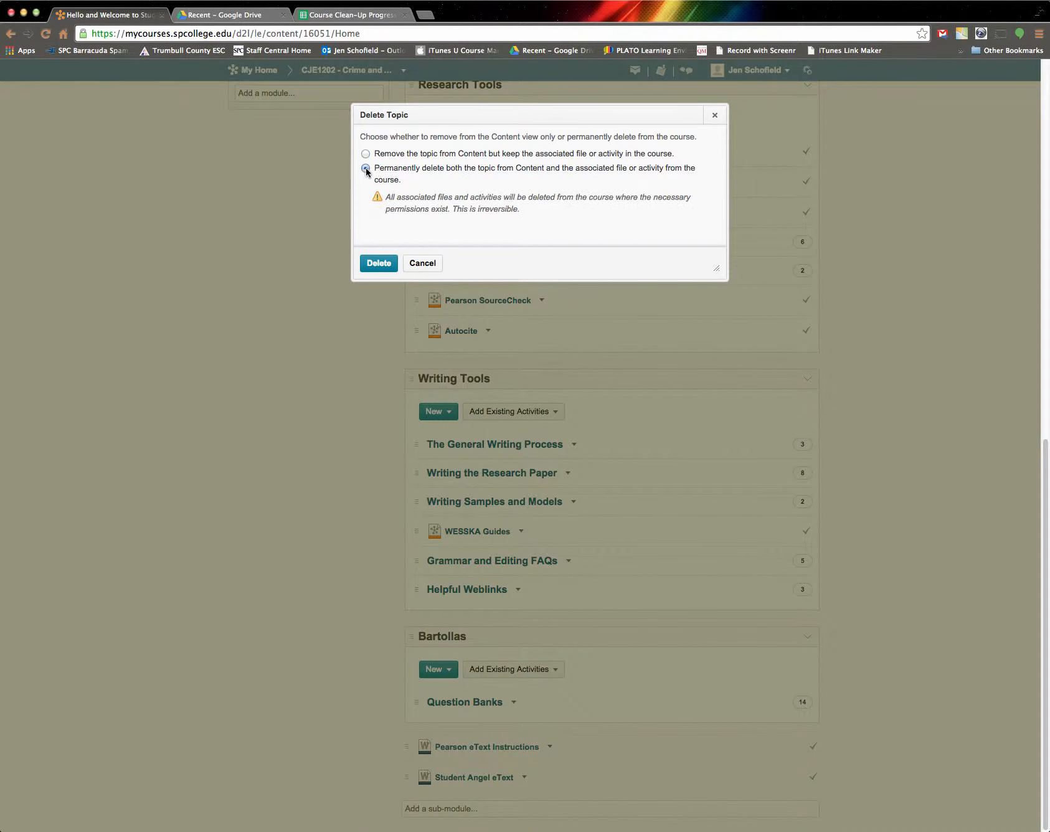
pyautogui.click(379, 264)
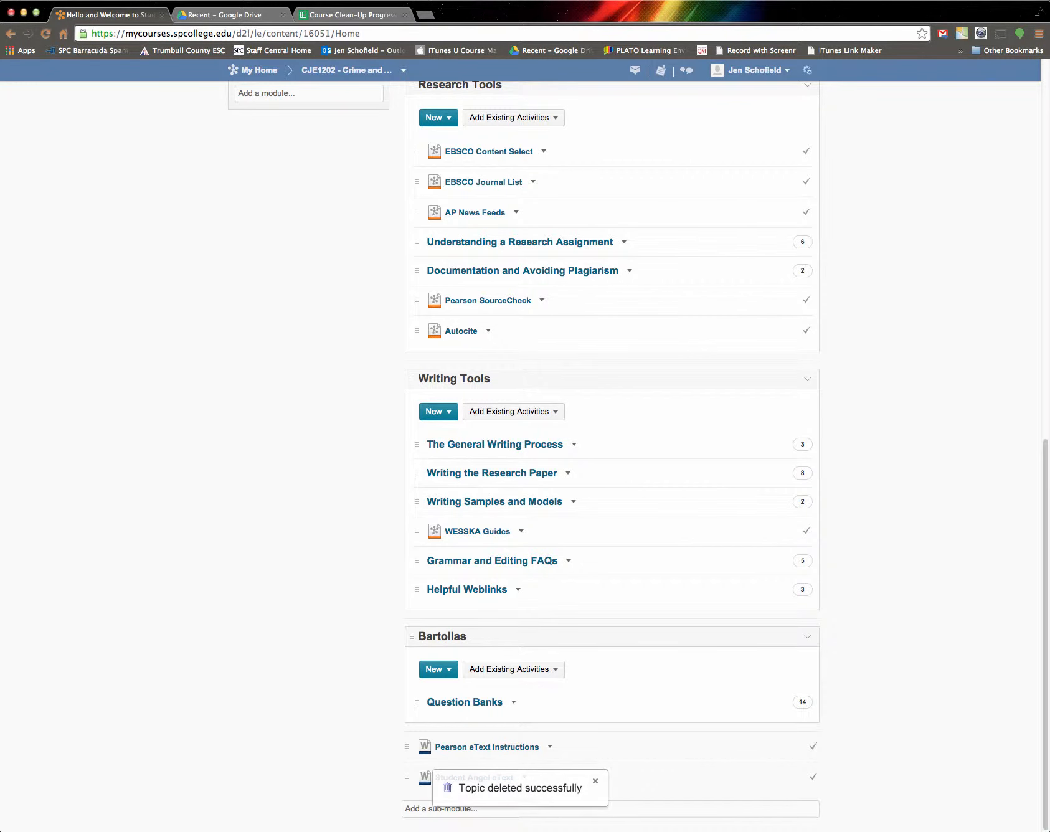
# Step: Review the Dropboxes module's topics and permanently delete the empty Full Conversion Log module with all its associated files and activities
pyautogui.scroll(12, 162, 282)
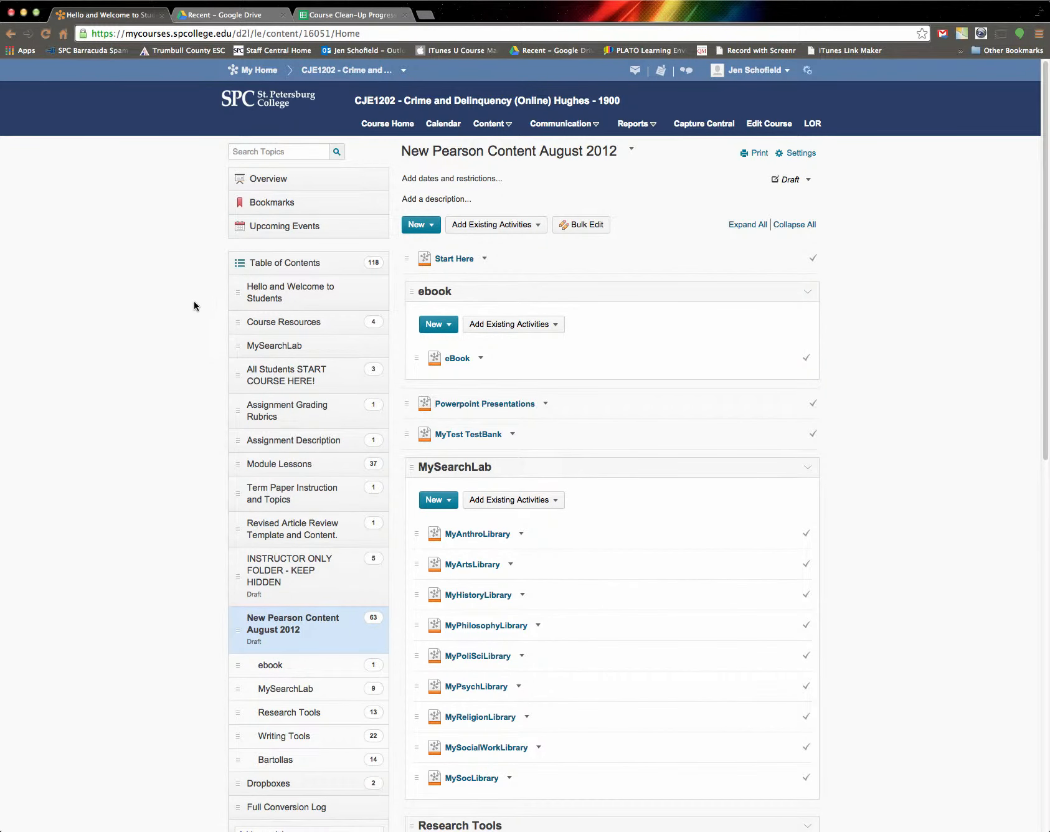
pyautogui.scroll(-5, 194, 302)
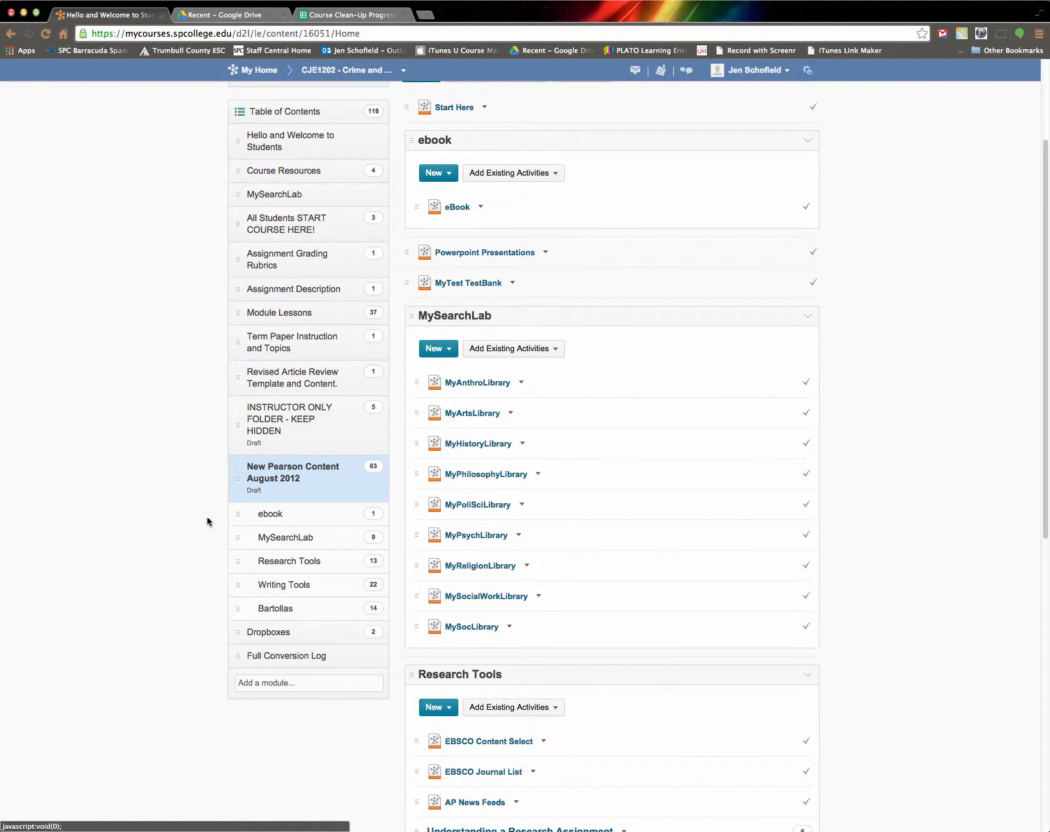
pyautogui.click(308, 634)
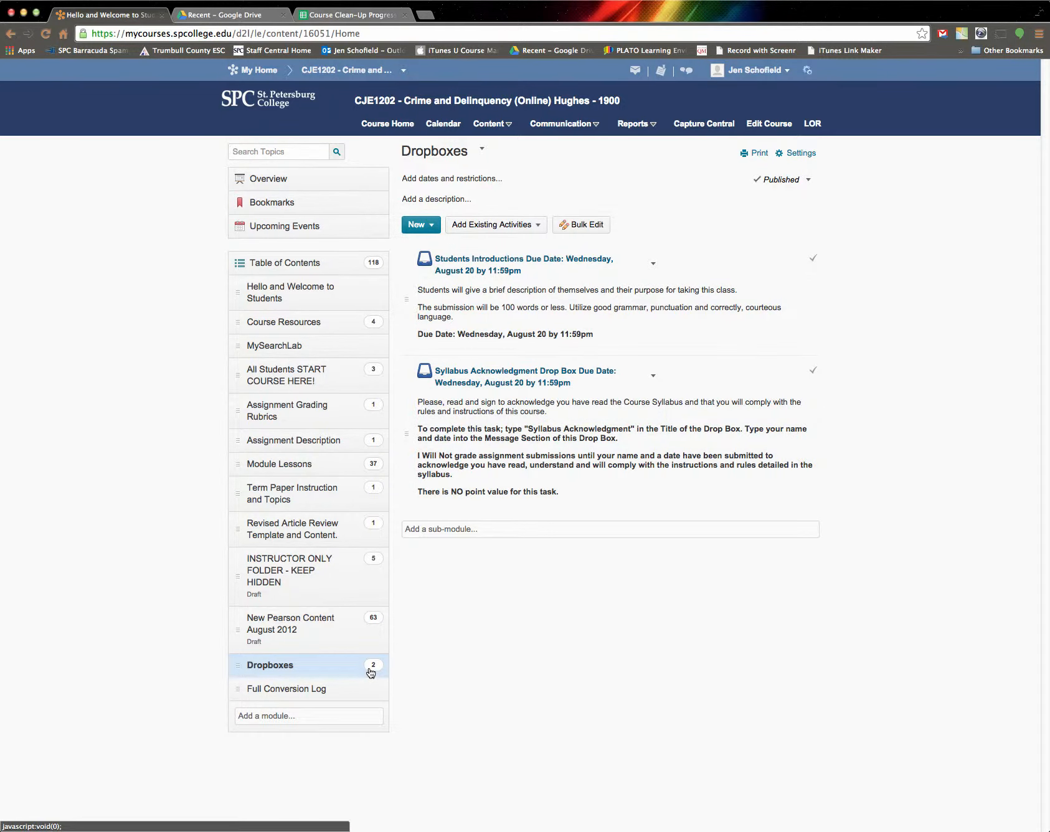
pyautogui.moveTo(371, 672)
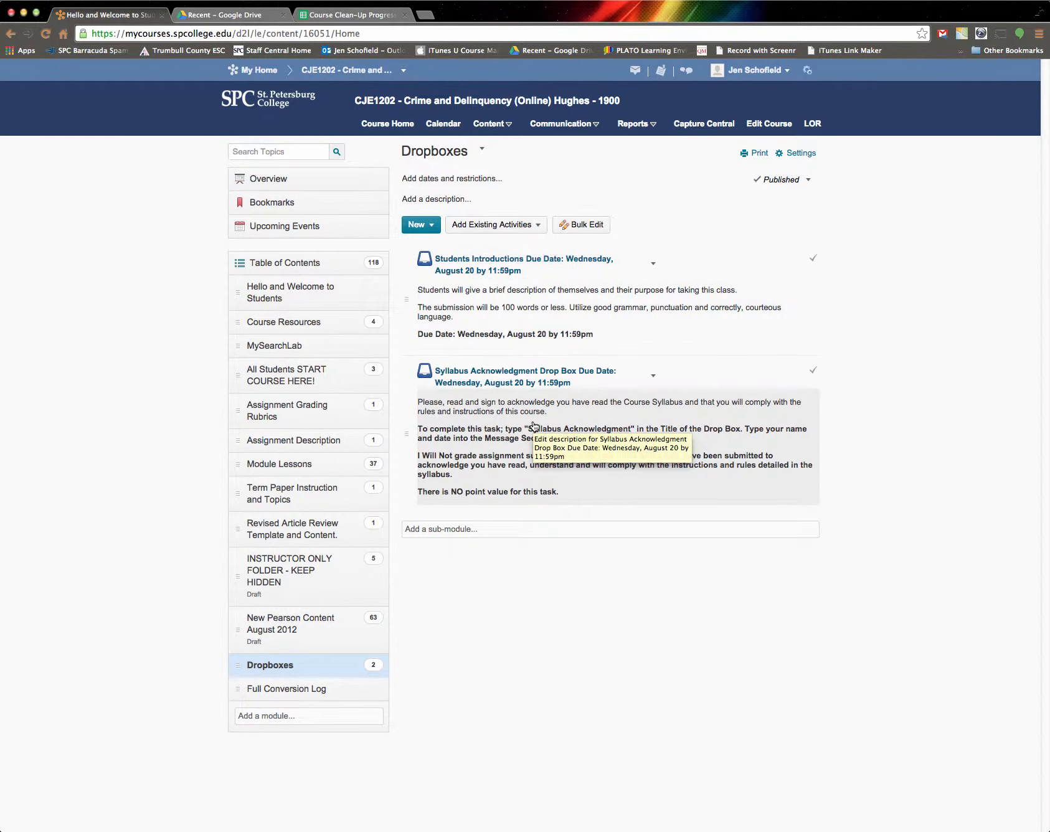
pyautogui.click(312, 690)
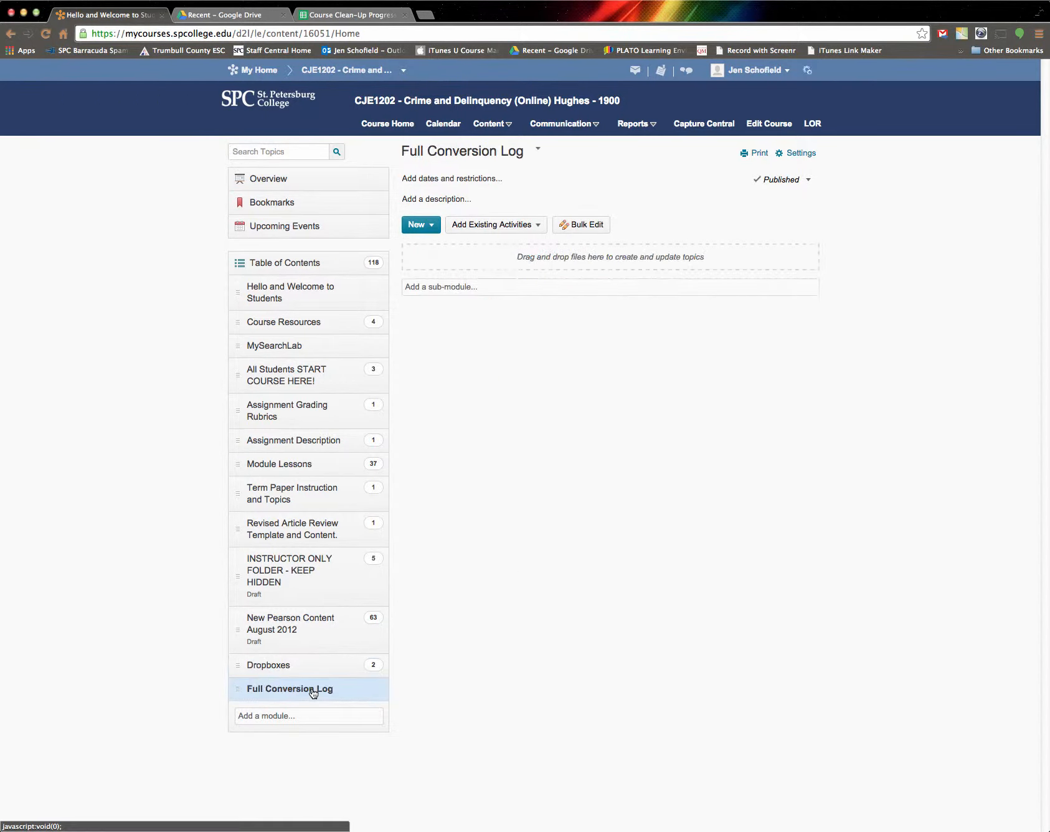
pyautogui.click(539, 151)
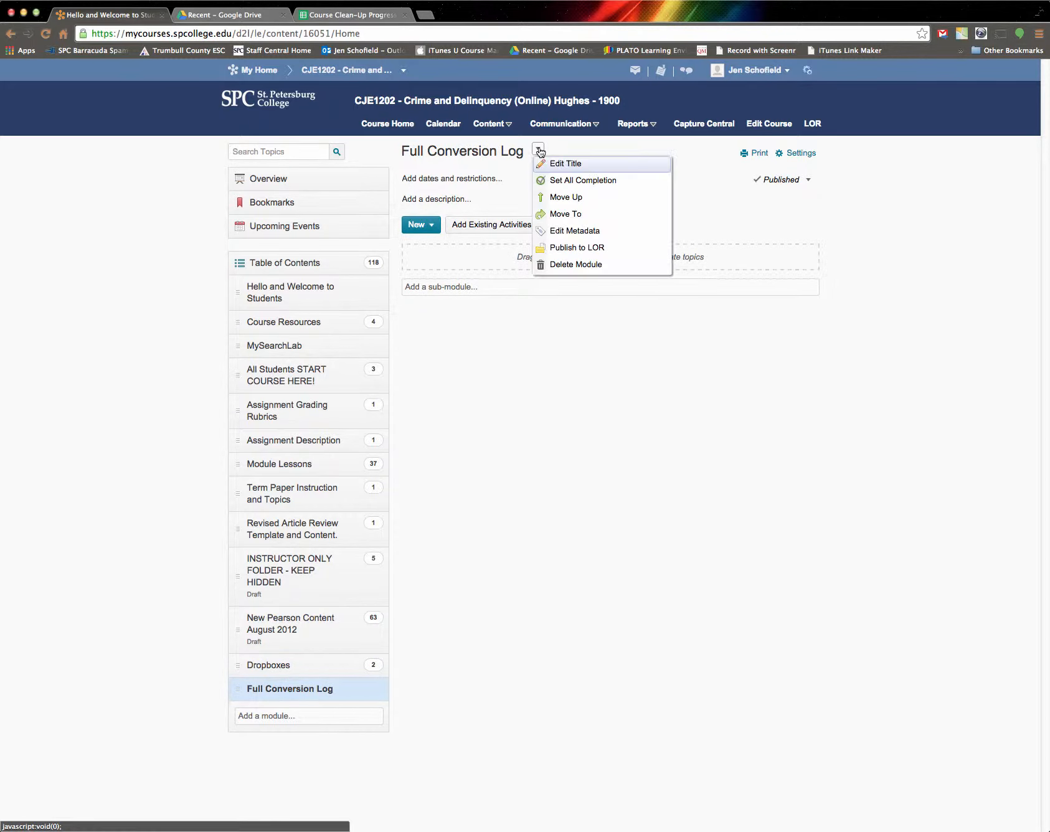
pyautogui.click(587, 267)
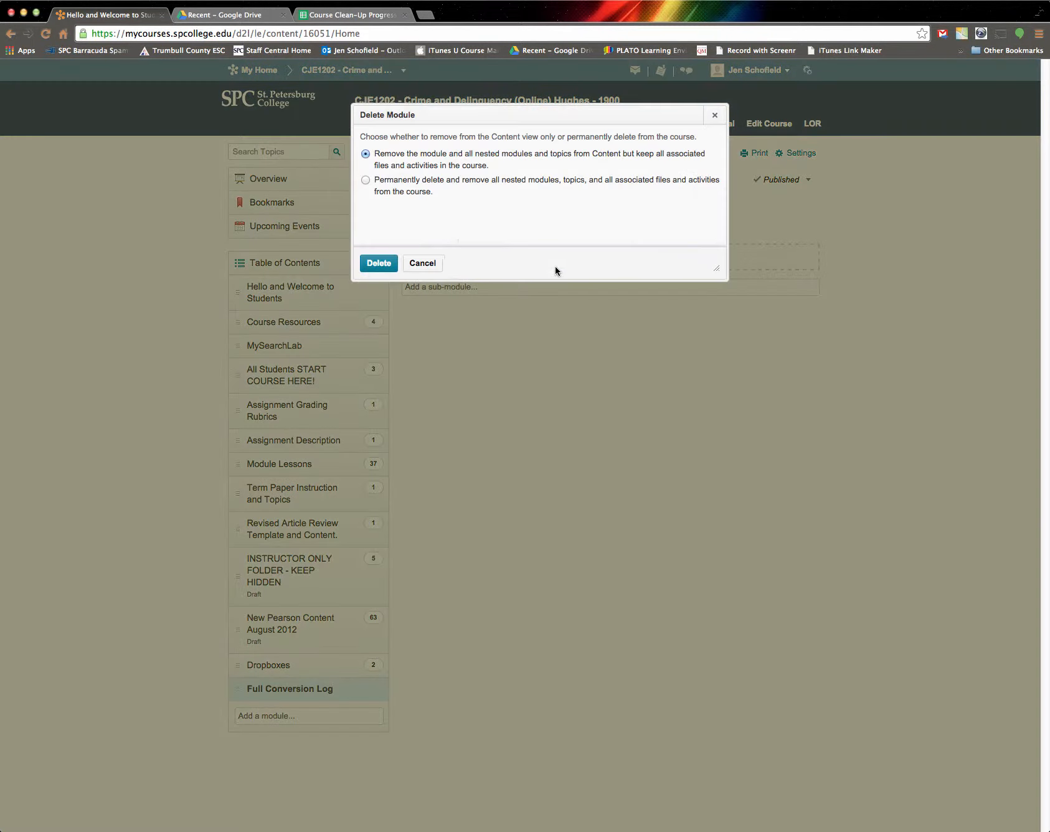
pyautogui.click(365, 181)
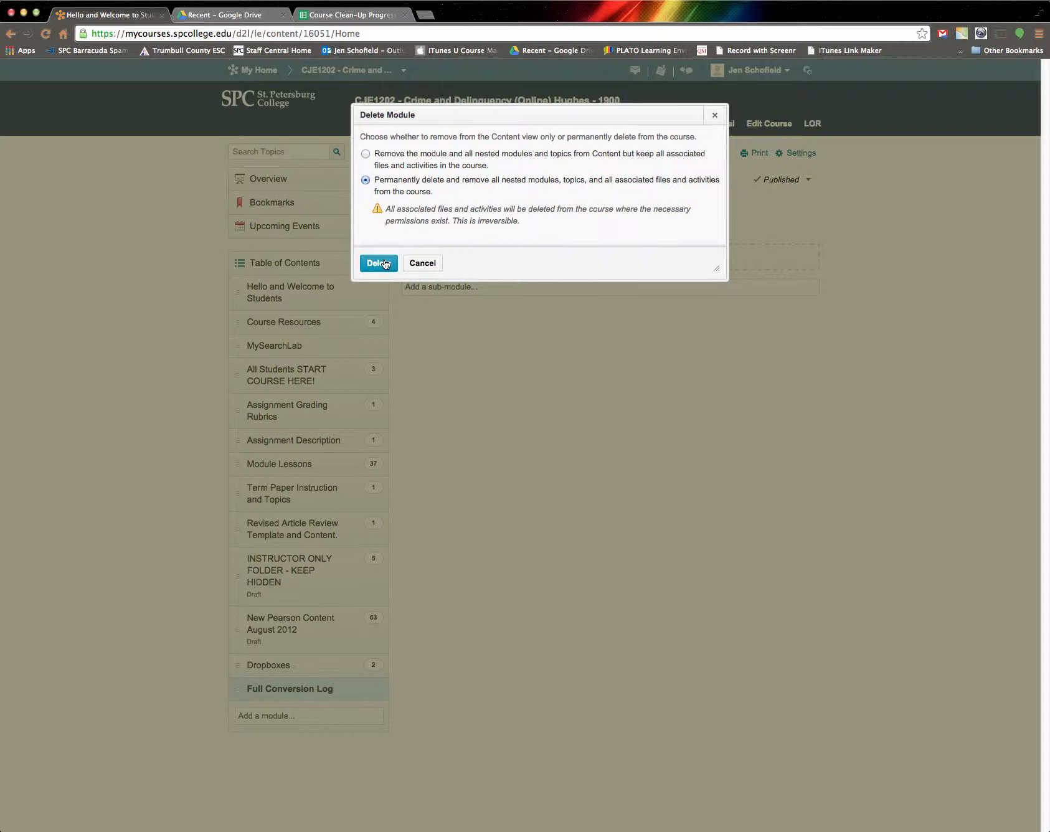
pyautogui.click(378, 262)
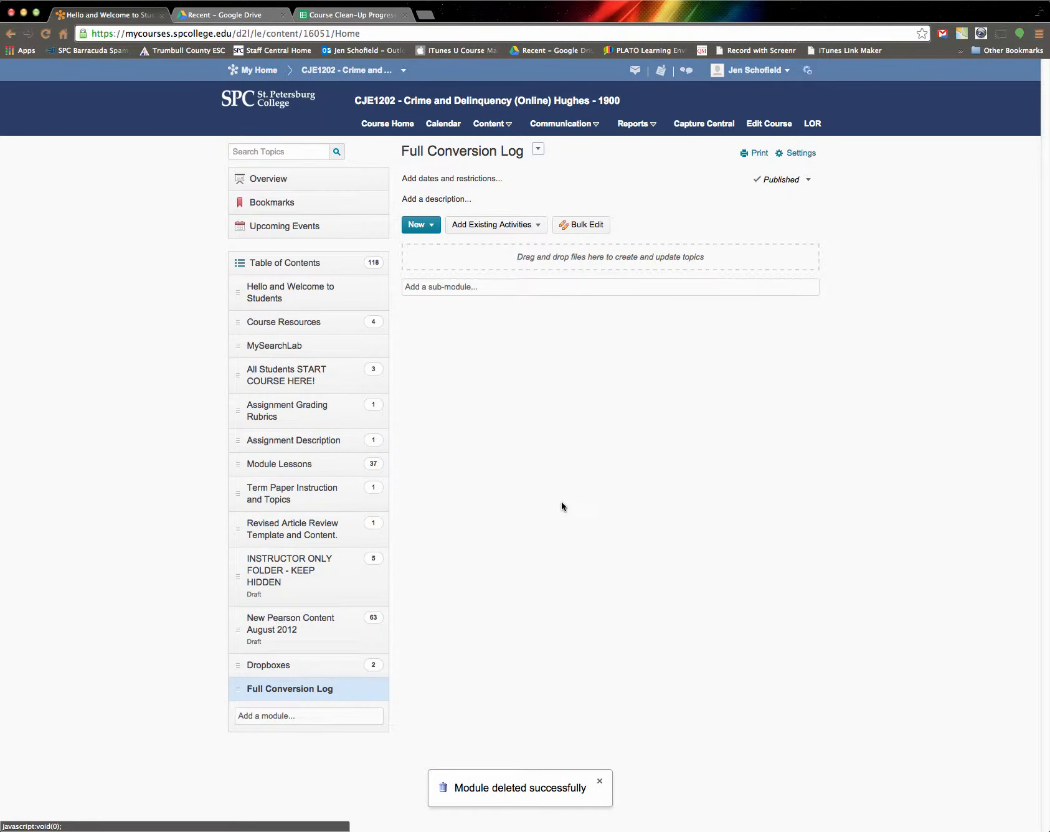
# Step: Permanently delete the empty Hello and Welcome to Students module with all its nested topics, files and activities
pyautogui.click(253, 345)
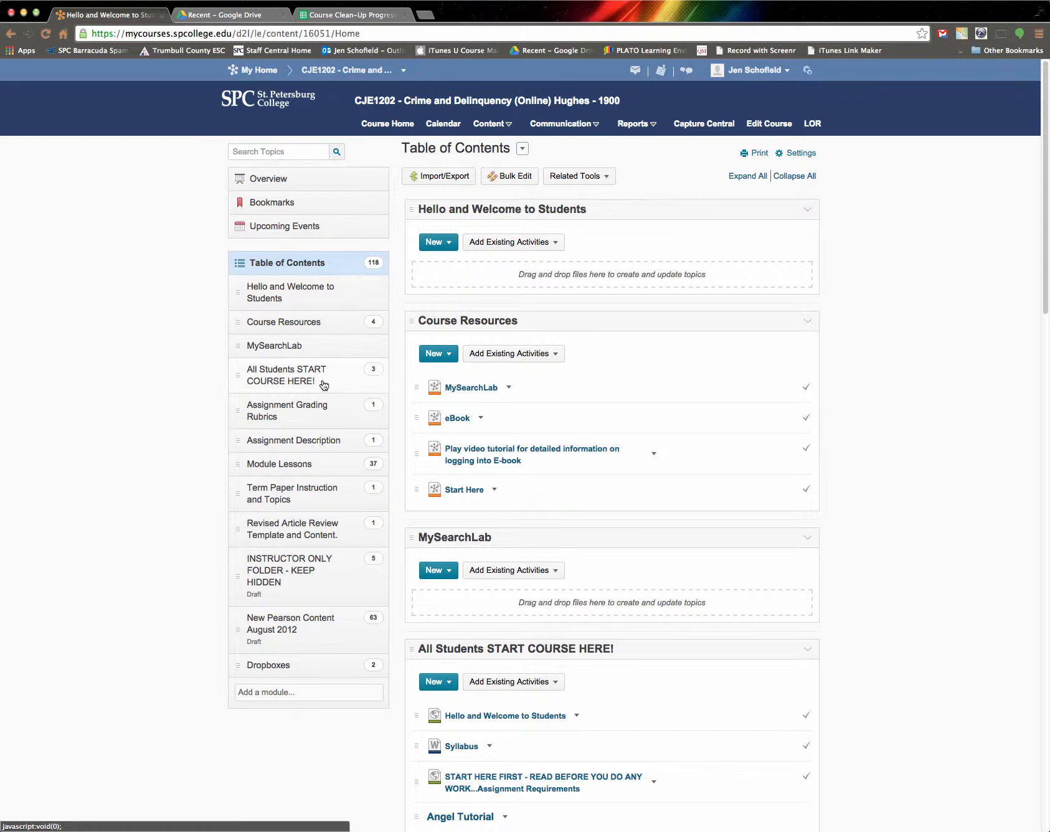
pyautogui.click(318, 298)
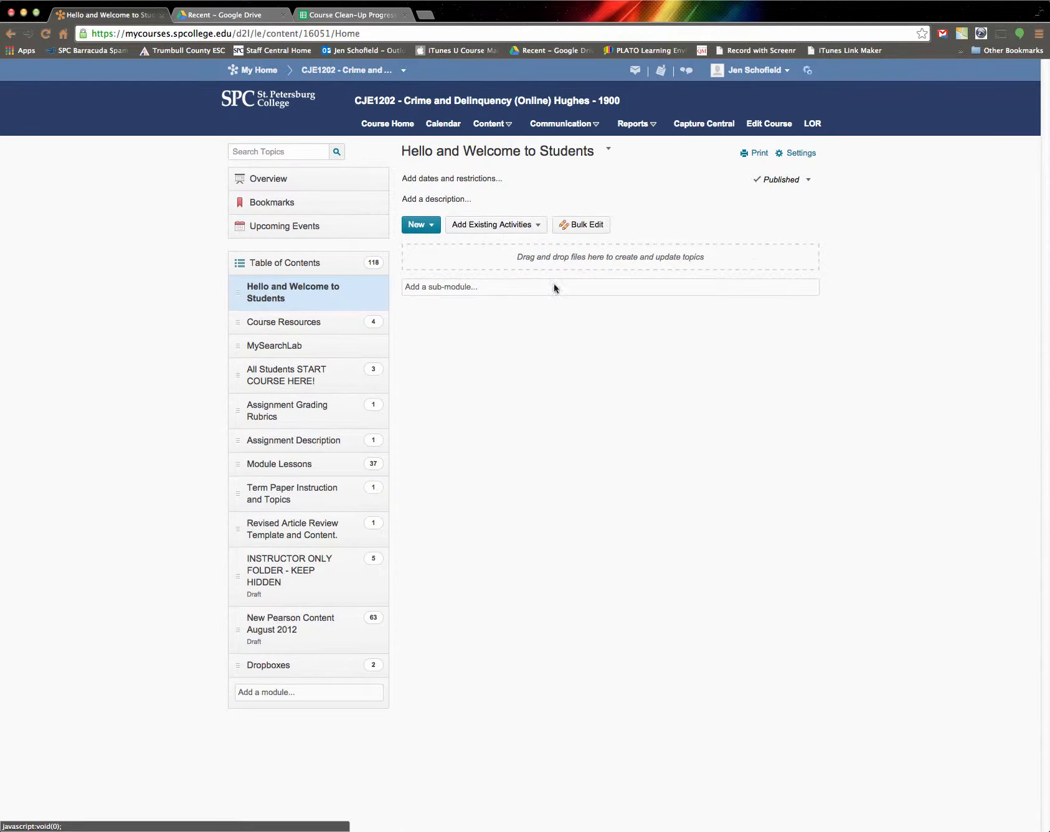
pyautogui.click(608, 149)
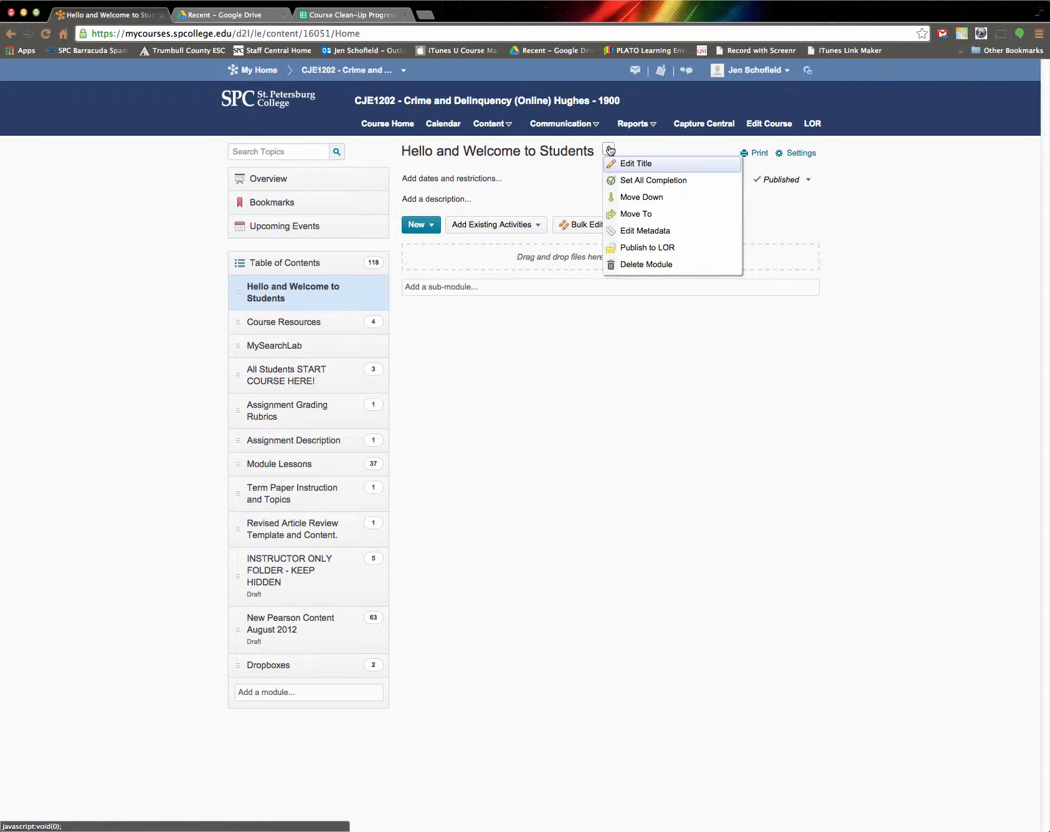
pyautogui.click(651, 264)
pyautogui.click(366, 181)
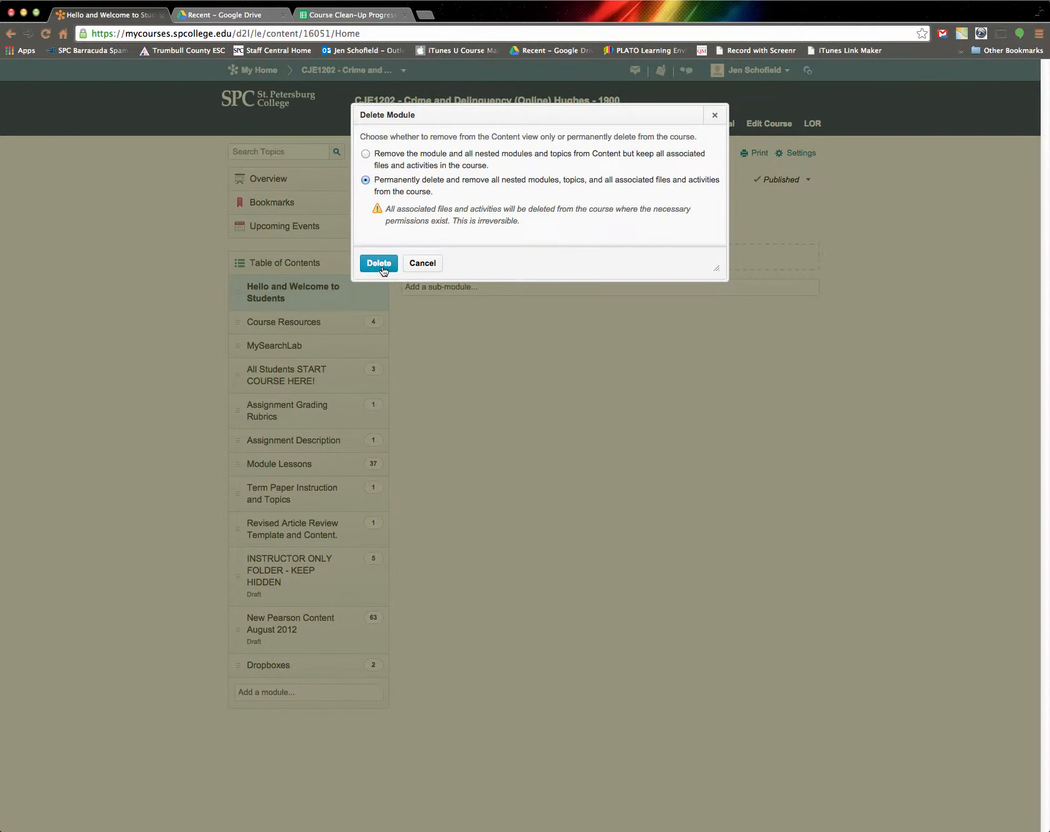
pyautogui.click(377, 262)
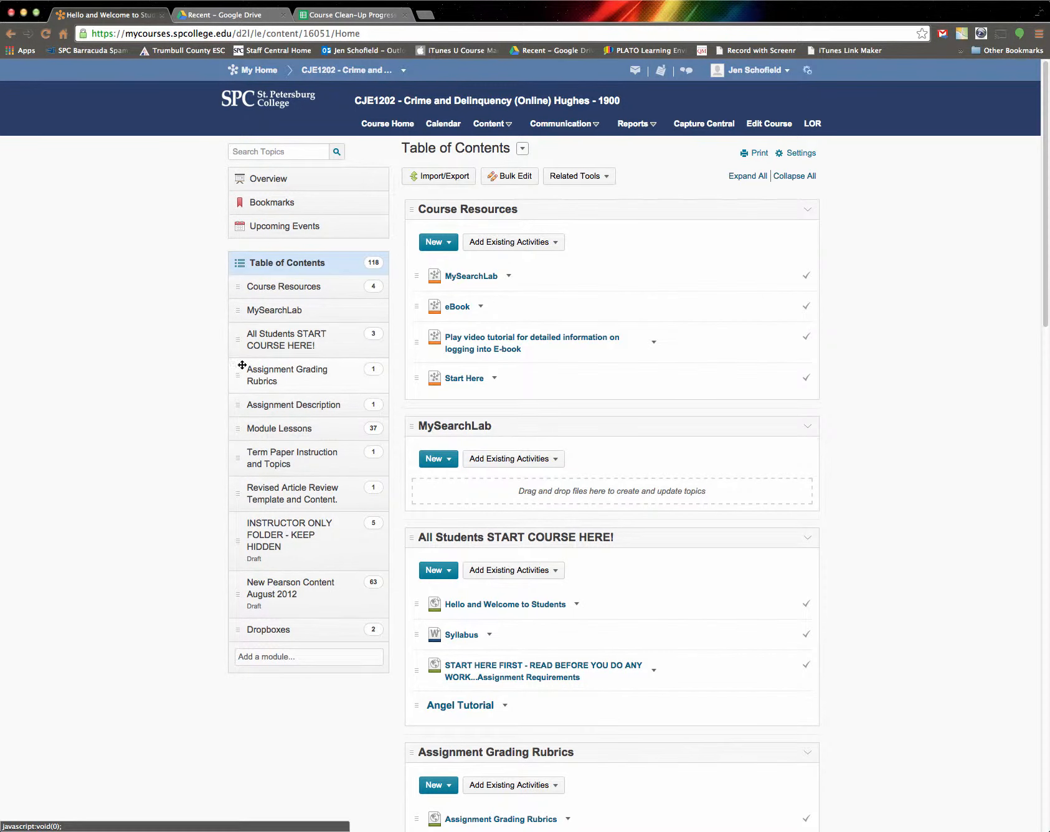
# Step: Move the All Students START COURSE HERE! module to the start of the module list, above Course Resources
pyautogui.moveTo(240, 339); pyautogui.dragTo(241, 284)
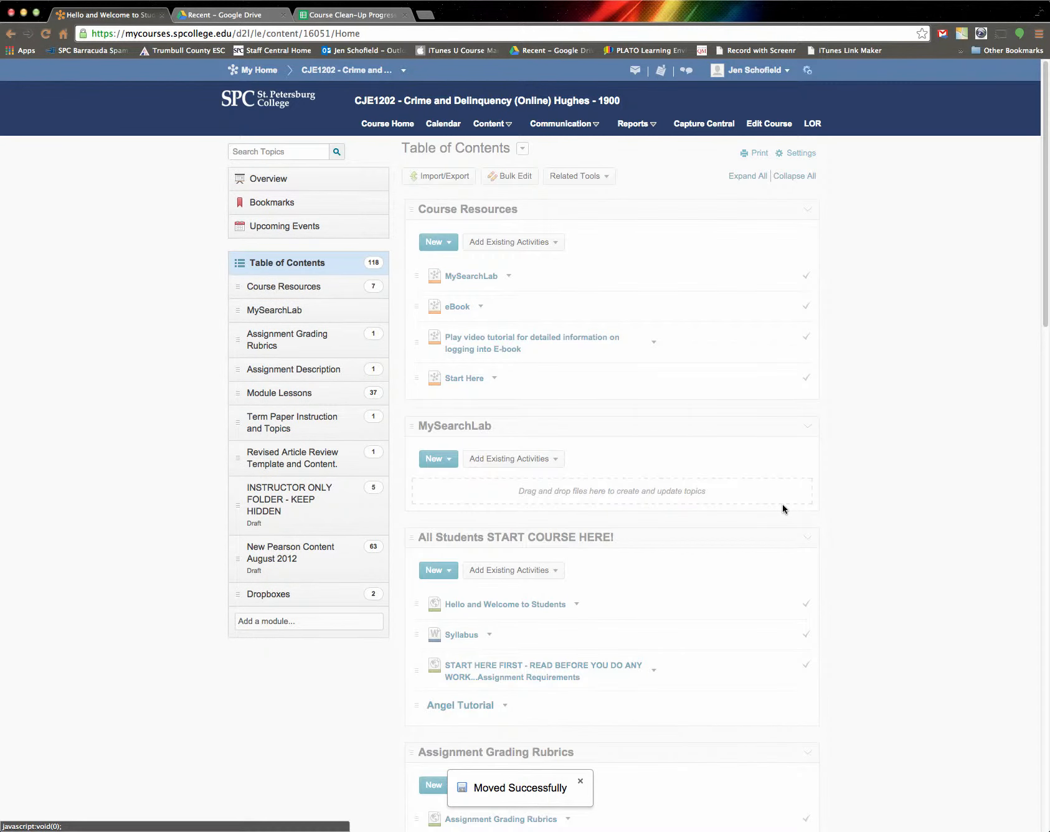
pyautogui.click(271, 295)
pyautogui.moveTo(238, 319); pyautogui.dragTo(232, 277)
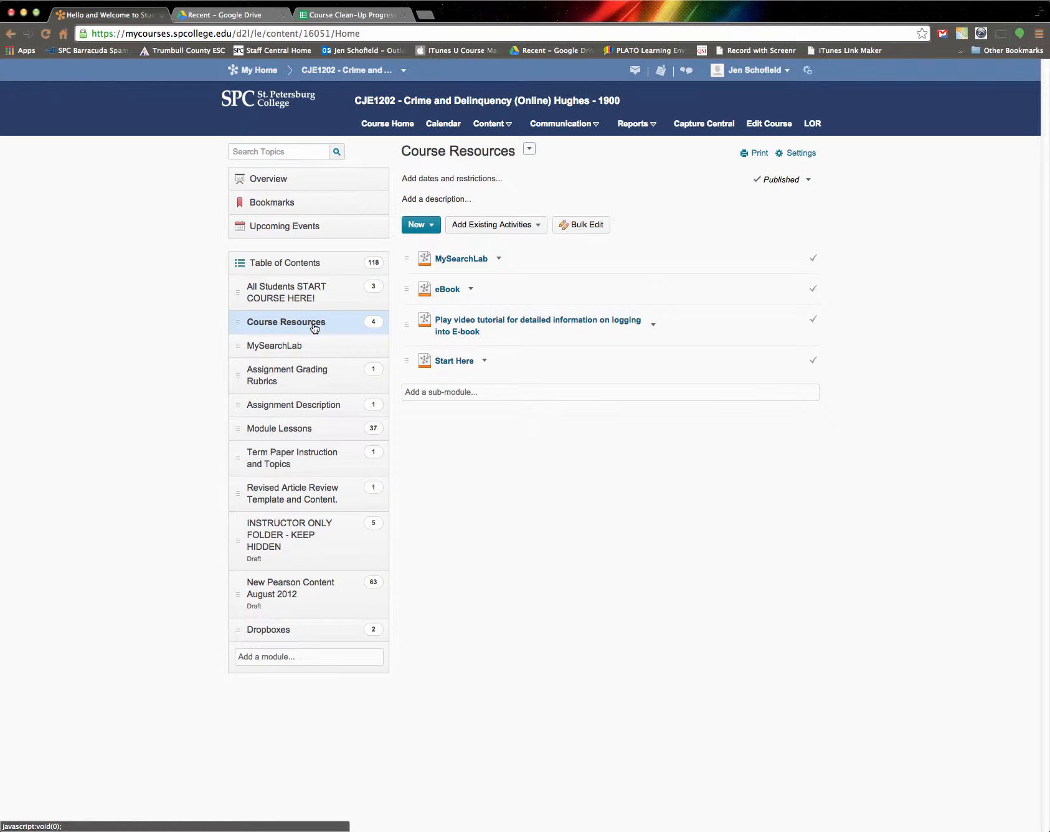
# Step: Begin adding a new module at the end of the course's table of contents
pyautogui.click(282, 659)
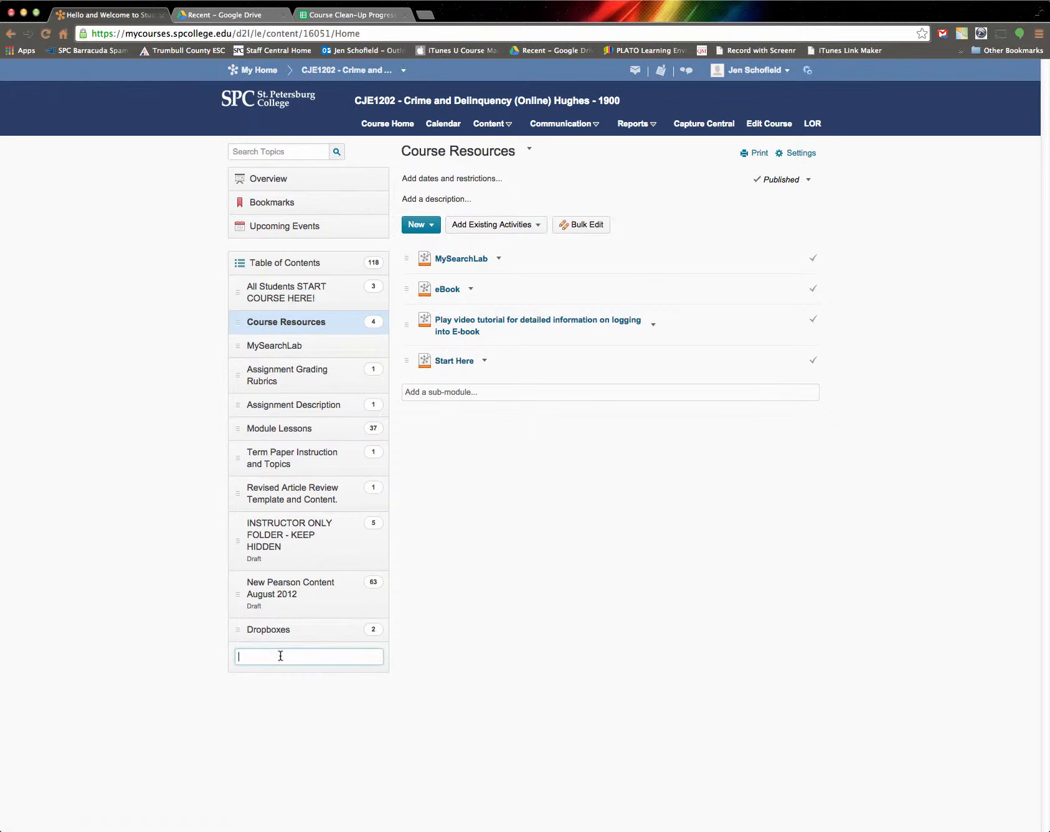